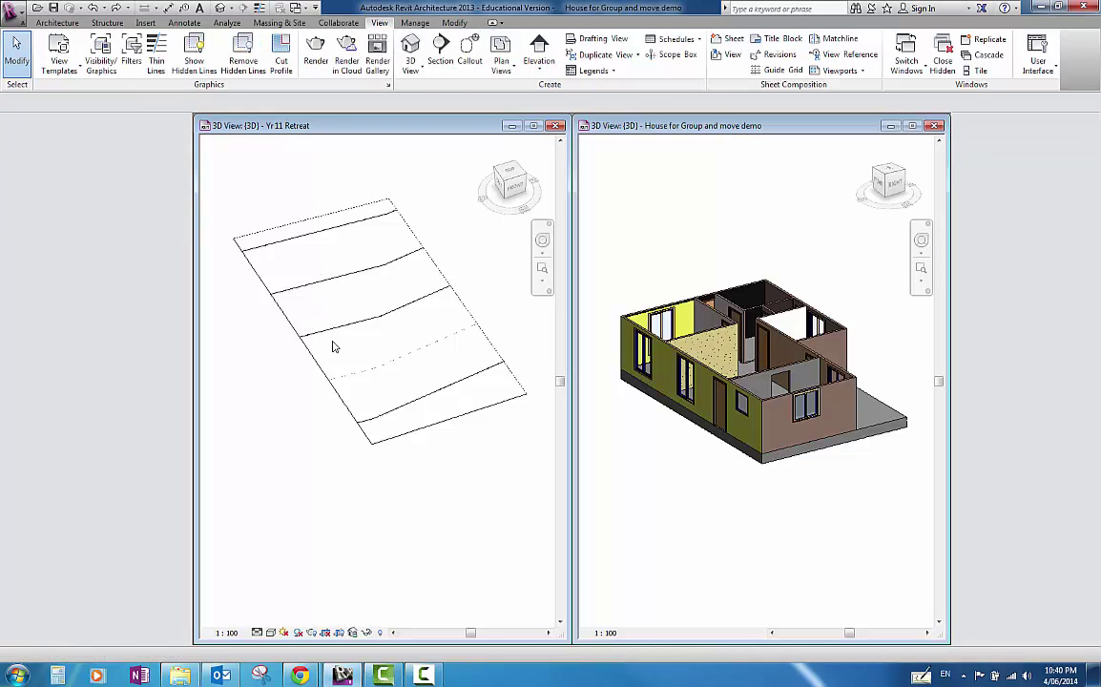
Orbit the Yr11 Retreat site view over the sloping terrain, then orbit the house view to near top-down
click(372, 296)
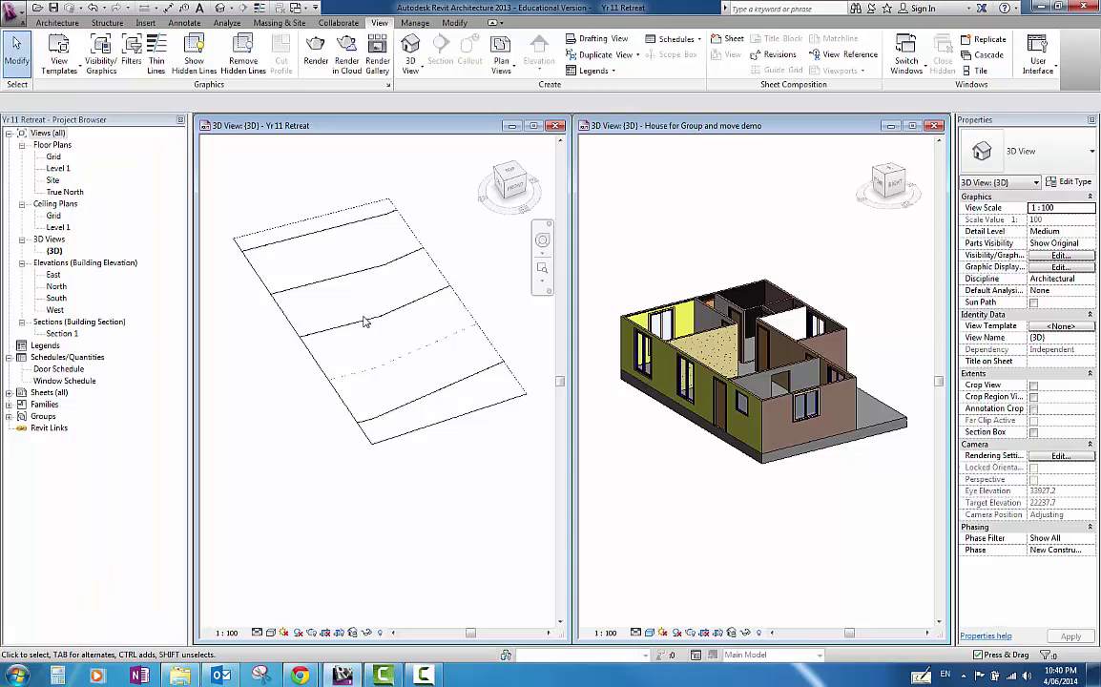
shift+middle_drag(322, 367, 488, 346)
click(630, 140)
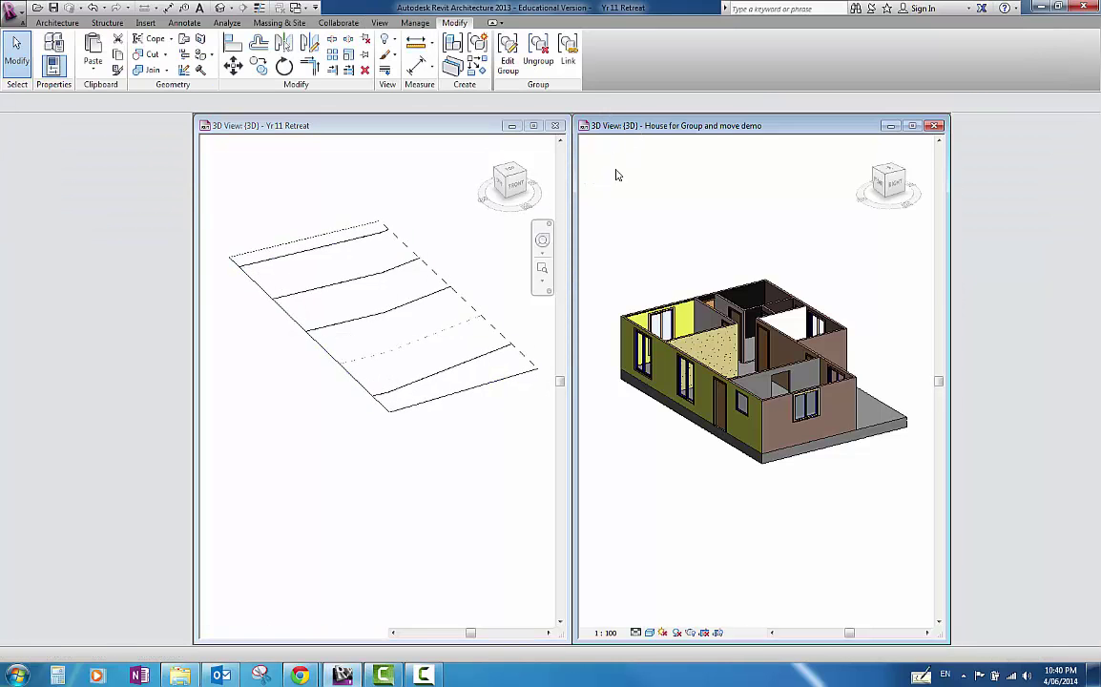
shift+middle_drag(708, 269, 735, 374)
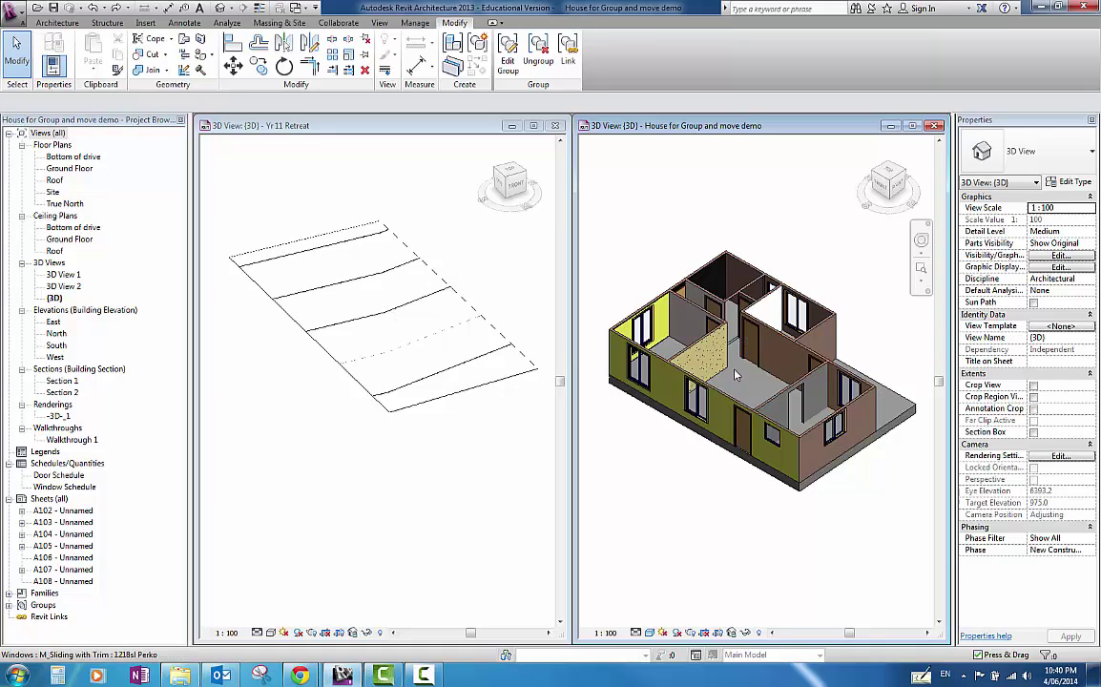
Window-select all the house's walls, floors, doors and windows and group them as 'House'
drag(589, 197, 927, 516)
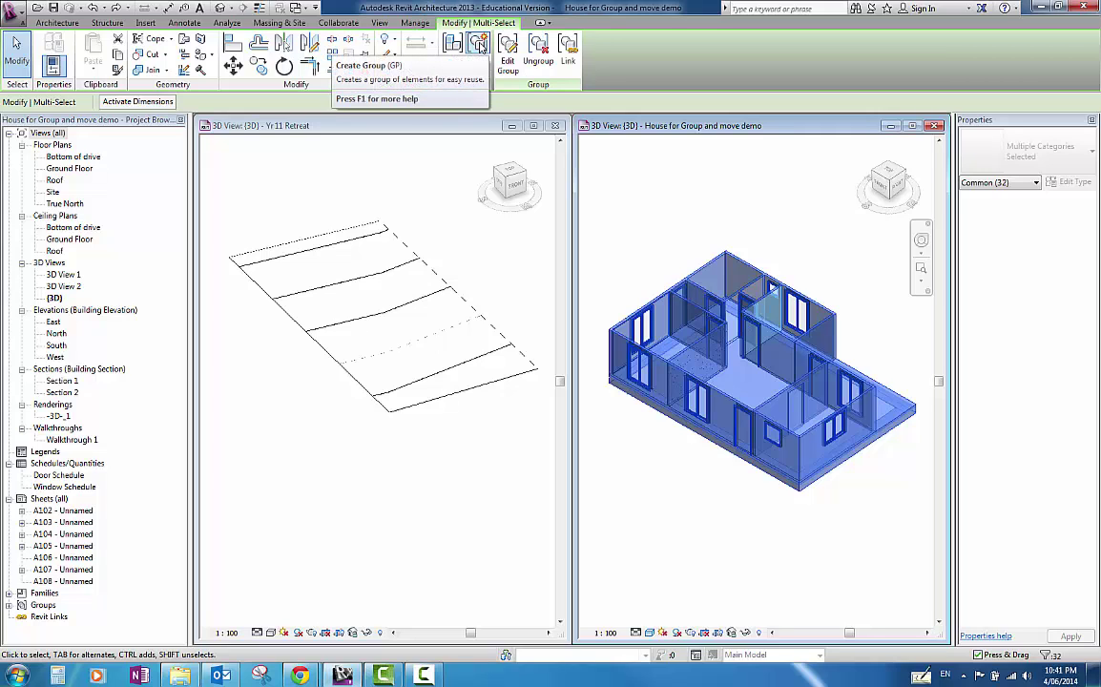
click(479, 45)
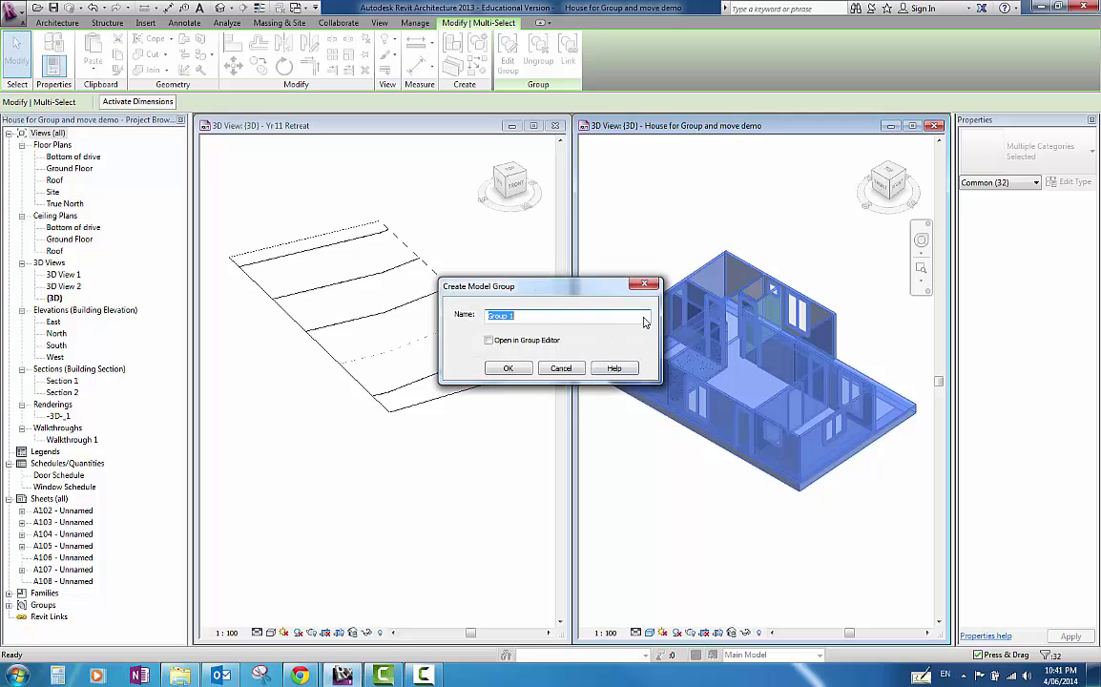
drag(545, 291, 480, 250)
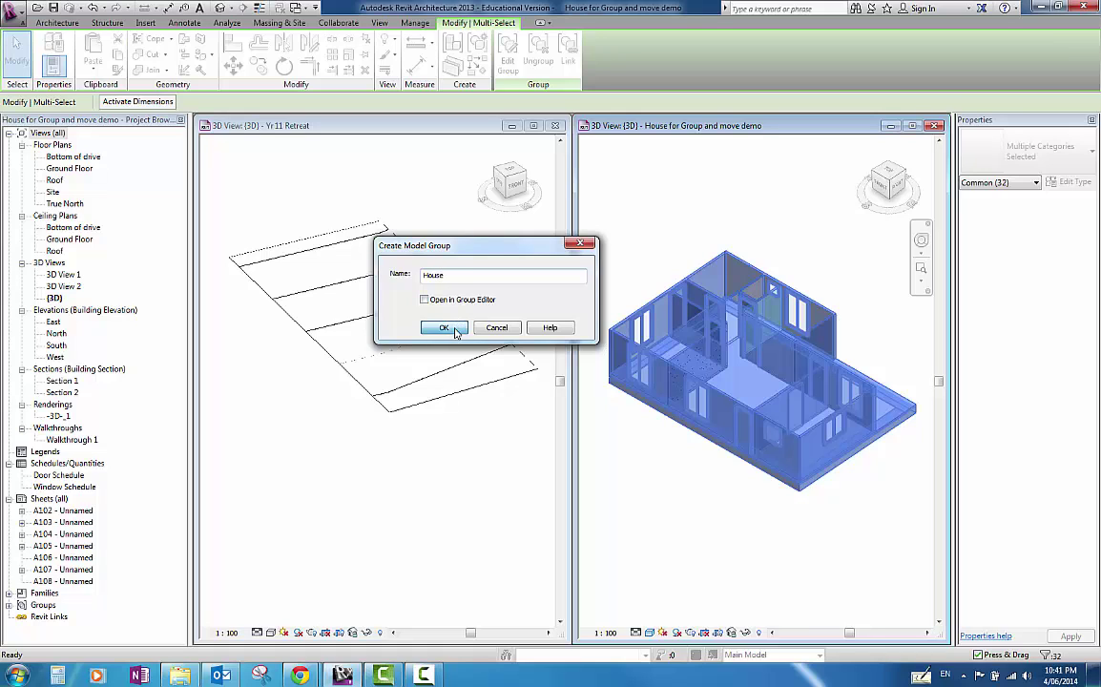
click(455, 332)
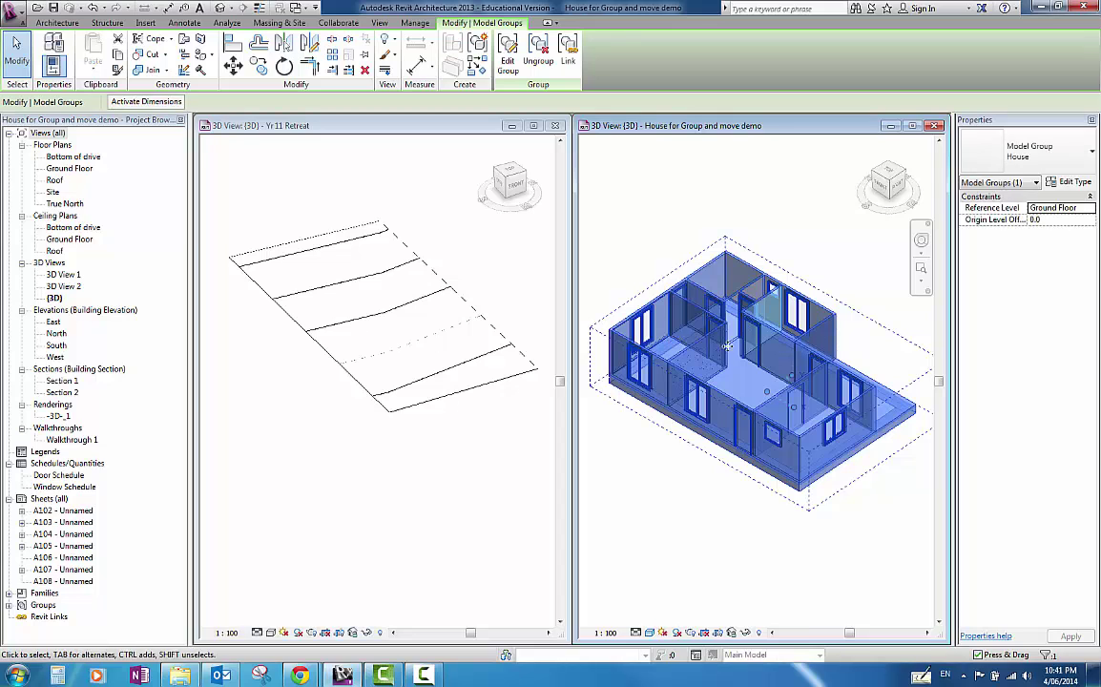
Move the House group up, rotate it, then rotate it back to its original orientation
drag(740, 311, 742, 241)
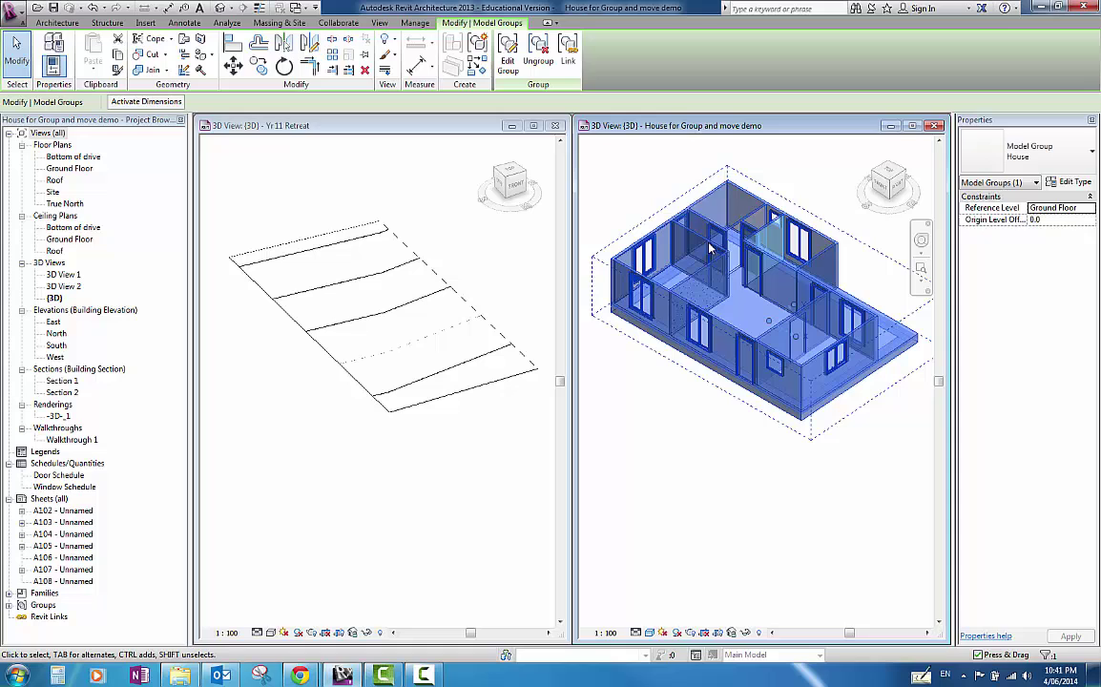
click(283, 65)
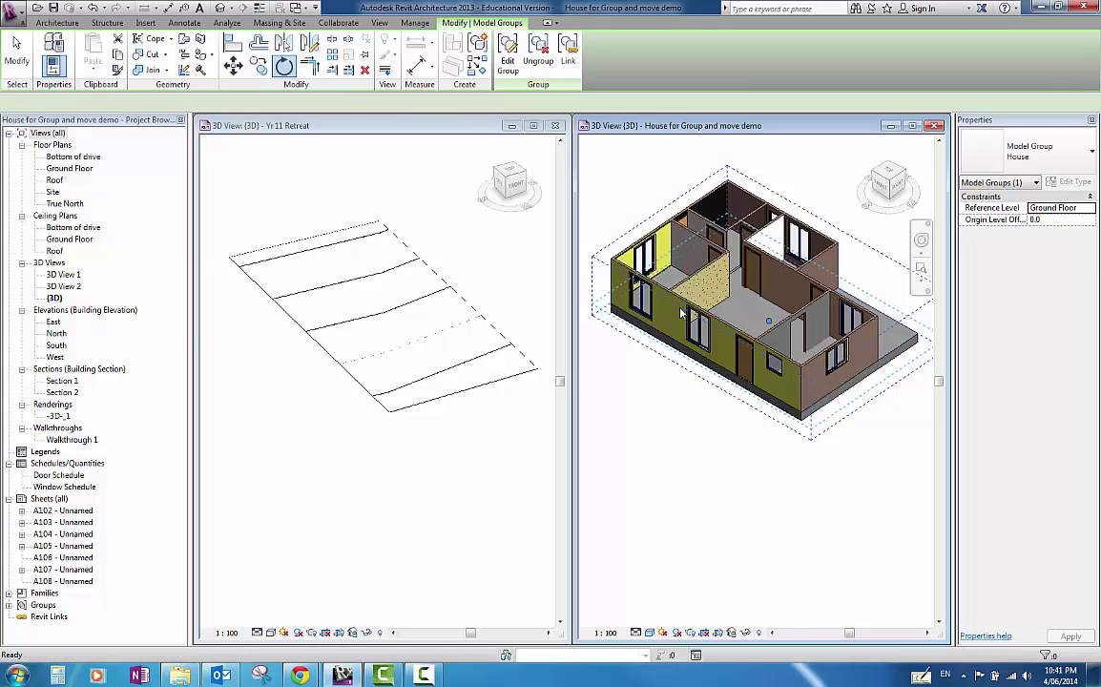
click(816, 401)
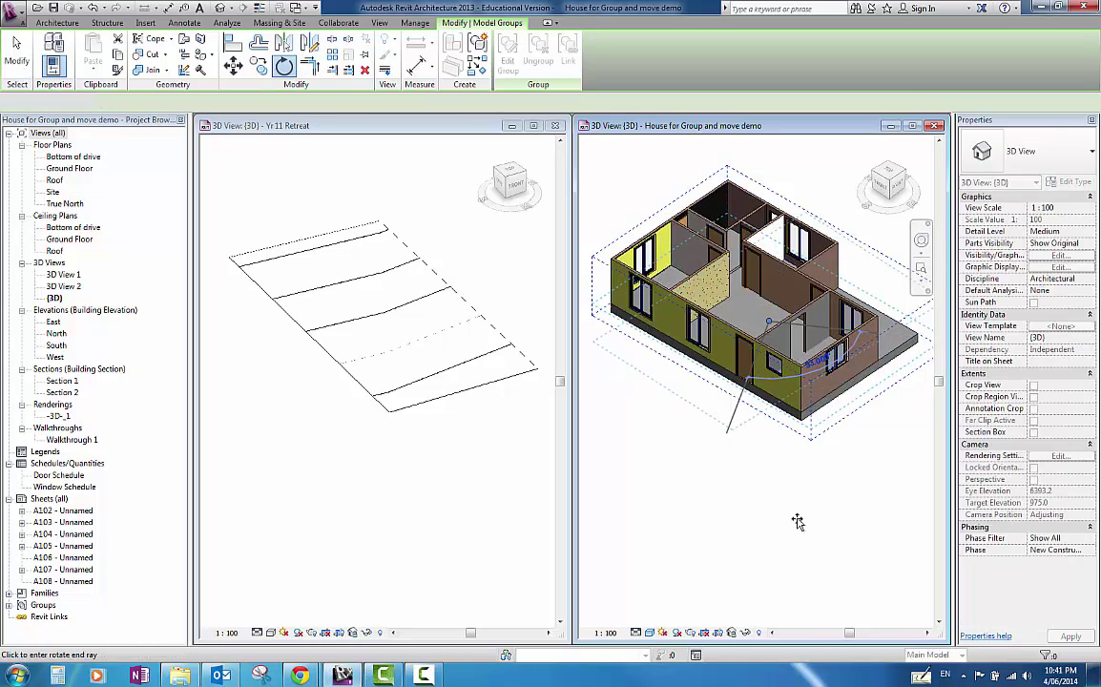
click(796, 521)
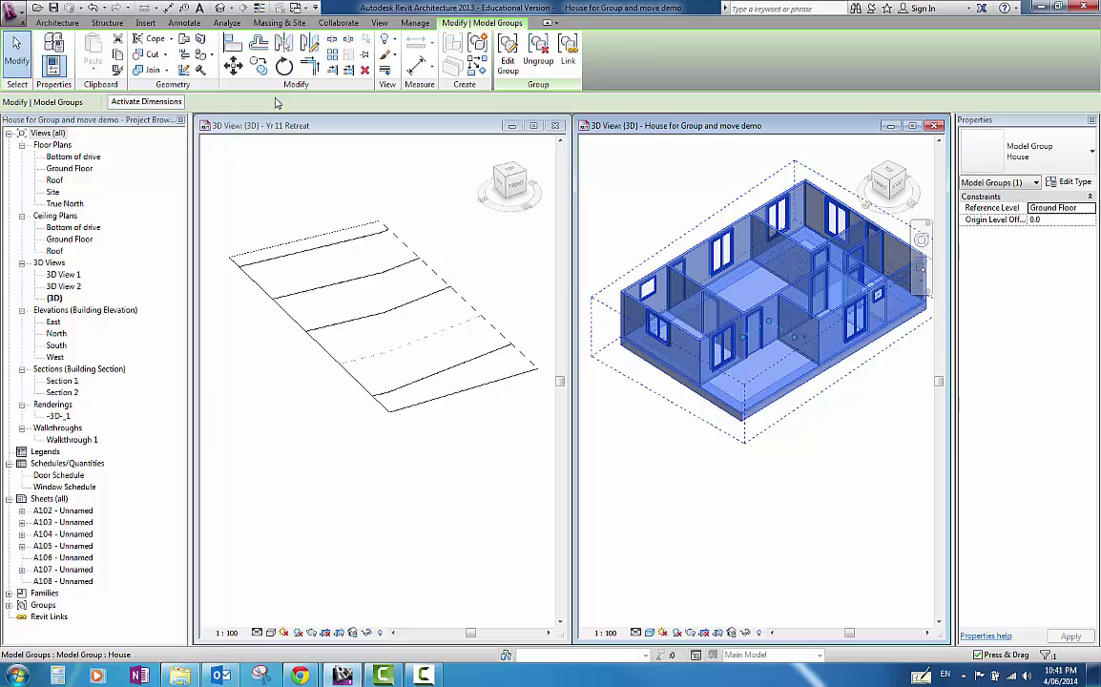
click(283, 65)
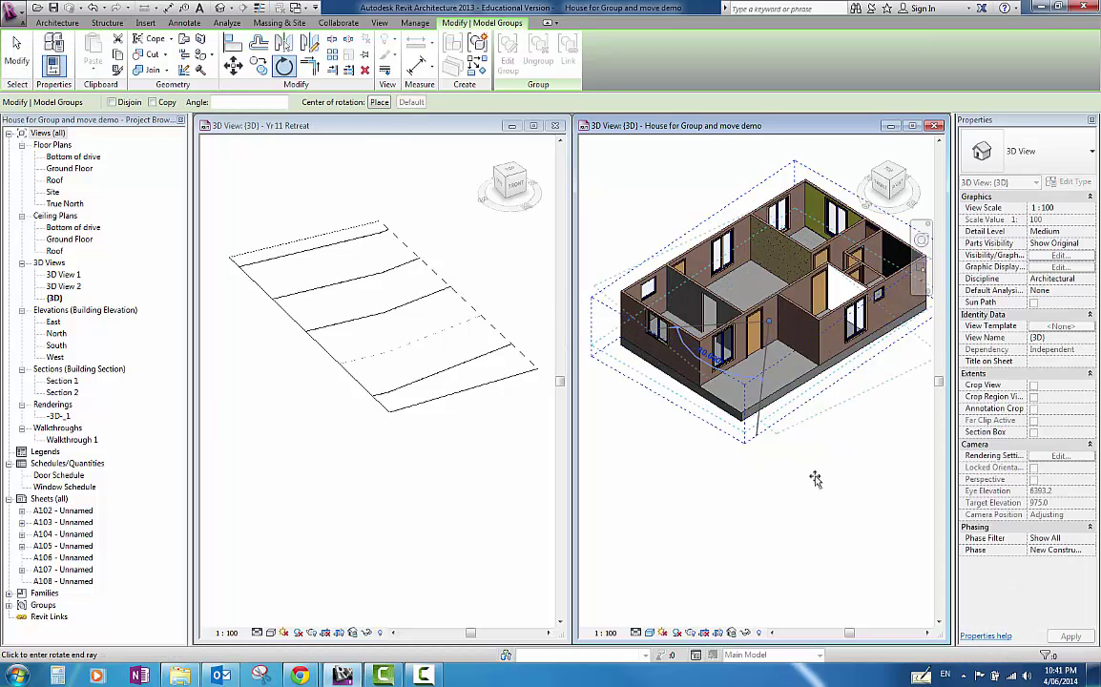
click(825, 471)
click(826, 429)
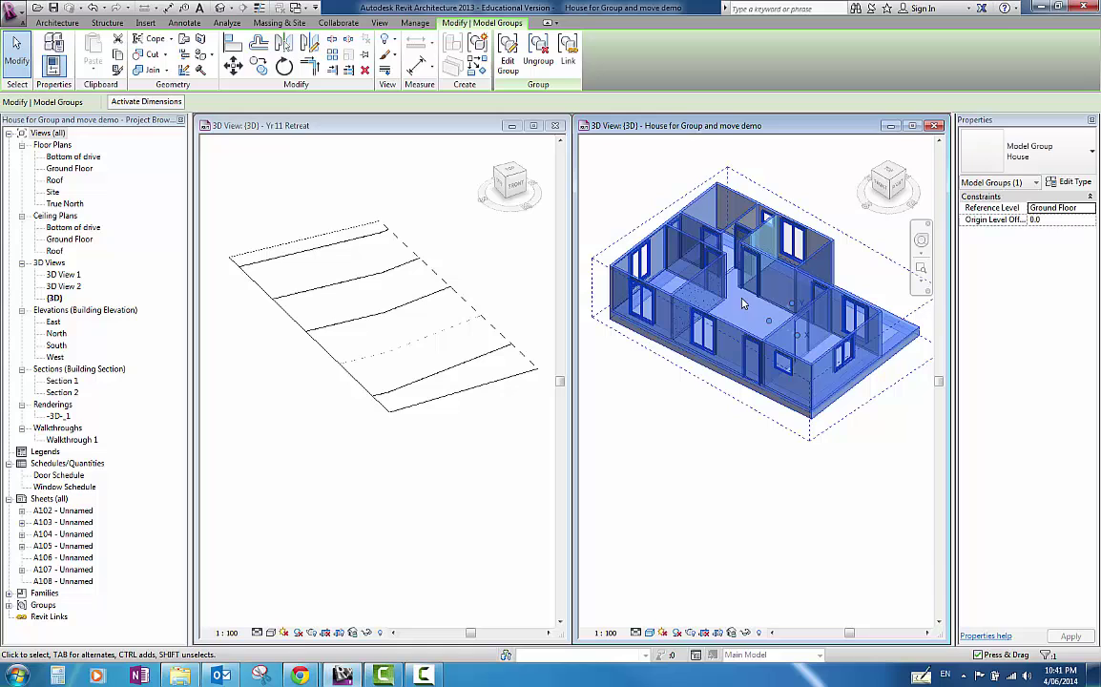
Drag the House group to a new spot and deselect it
drag(786, 395, 827, 498)
drag(749, 320, 728, 250)
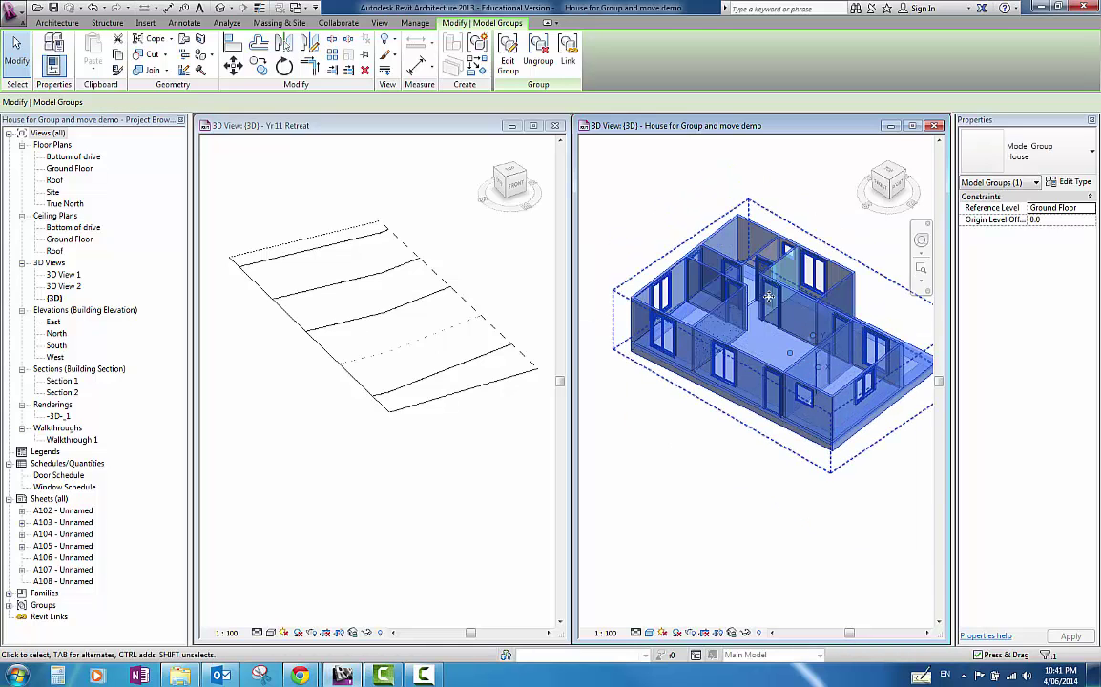
drag(788, 273, 788, 274)
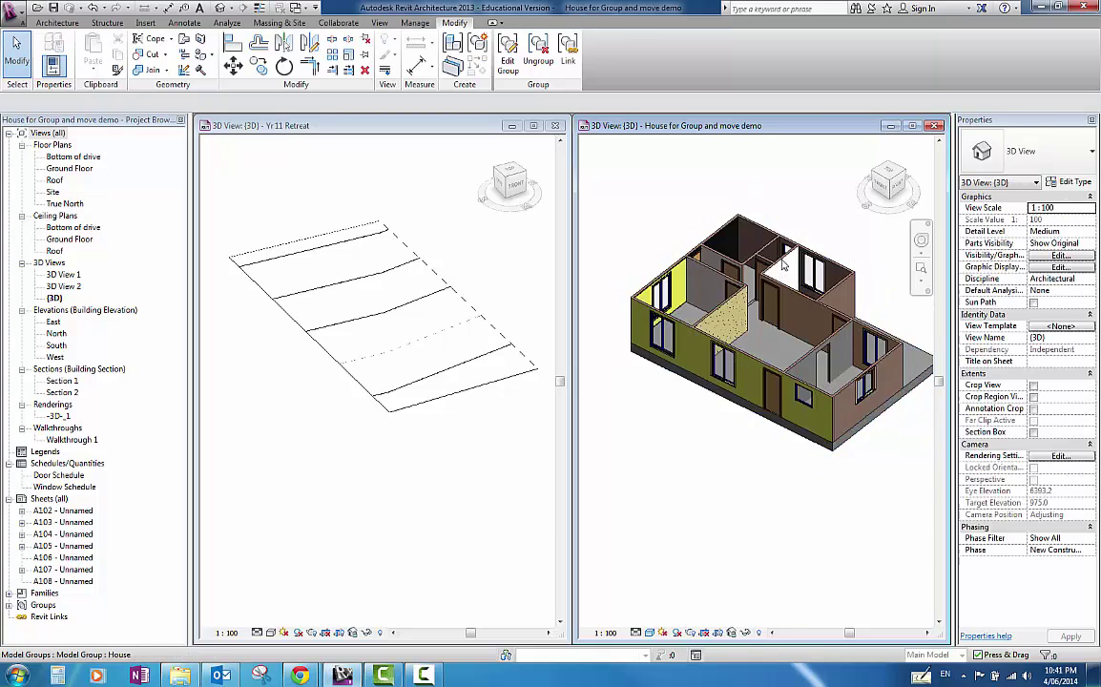
click(835, 293)
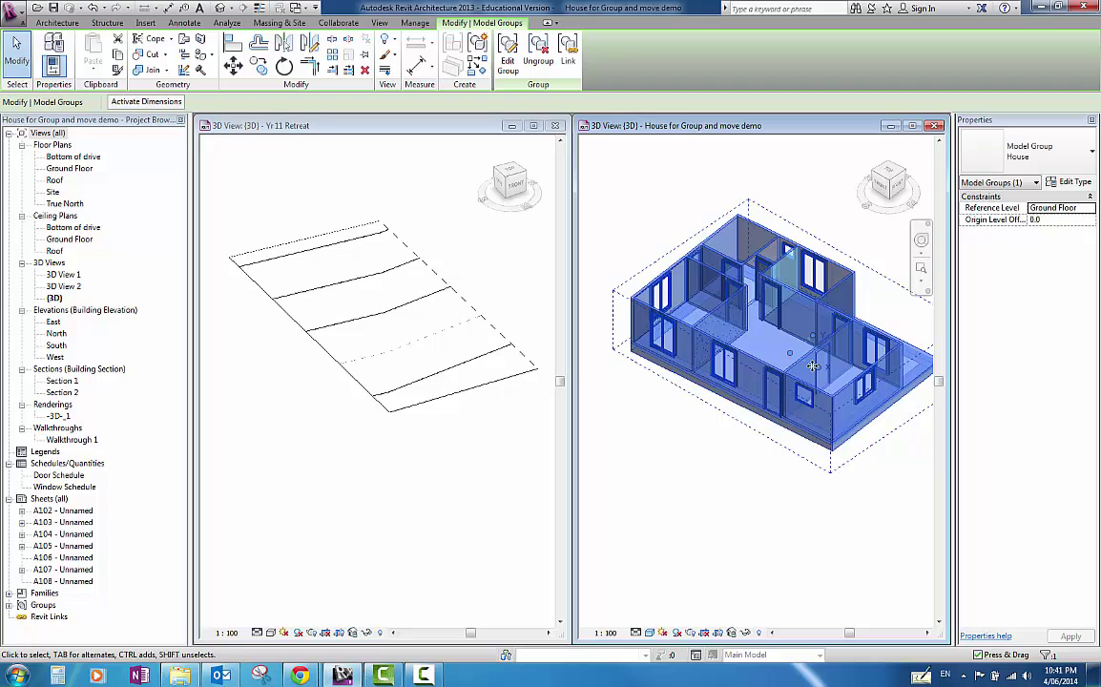
drag(813, 377, 400, 290)
key(Escape)
Copy the House group and switch to the Yr11 Retreat site view
click(735, 307)
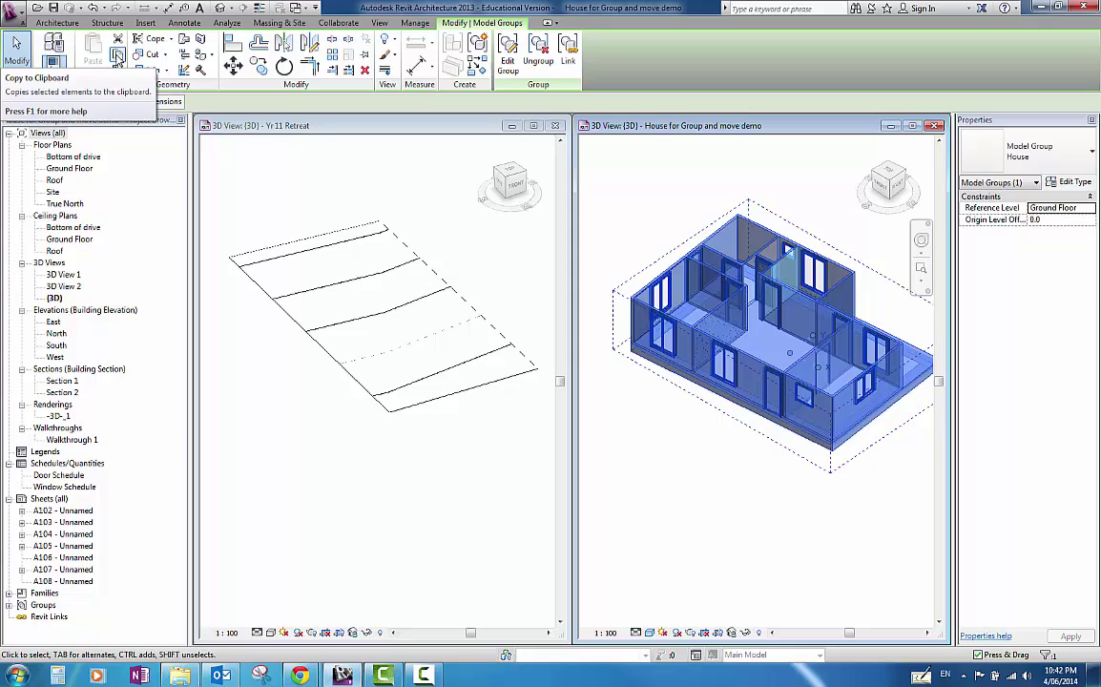
click(116, 56)
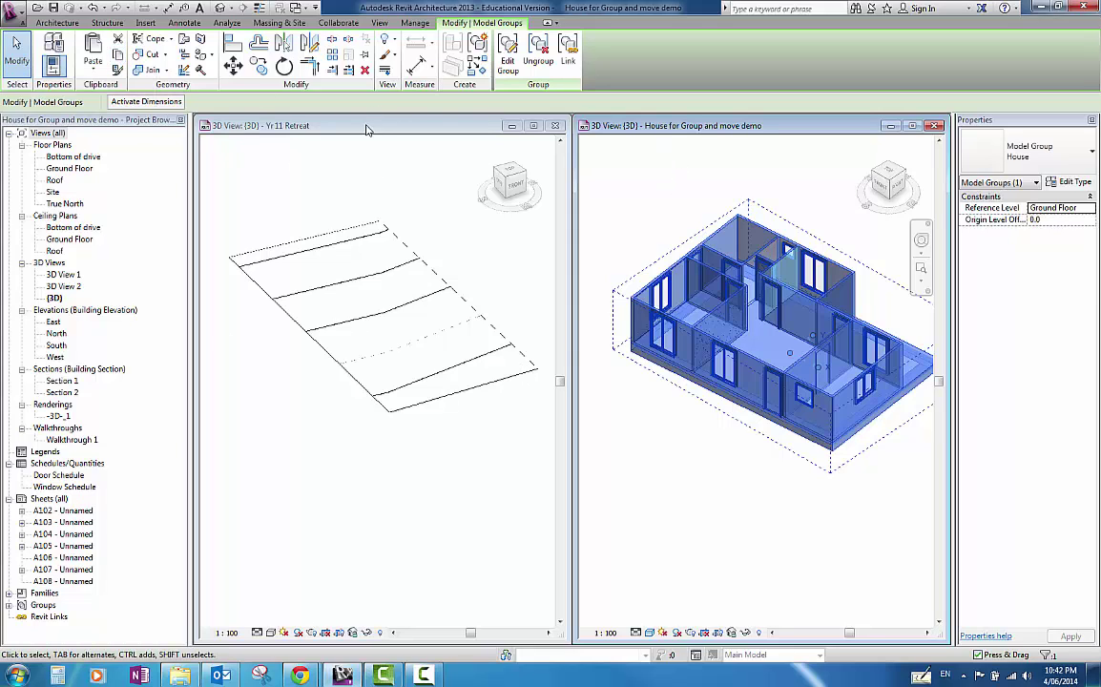
click(321, 130)
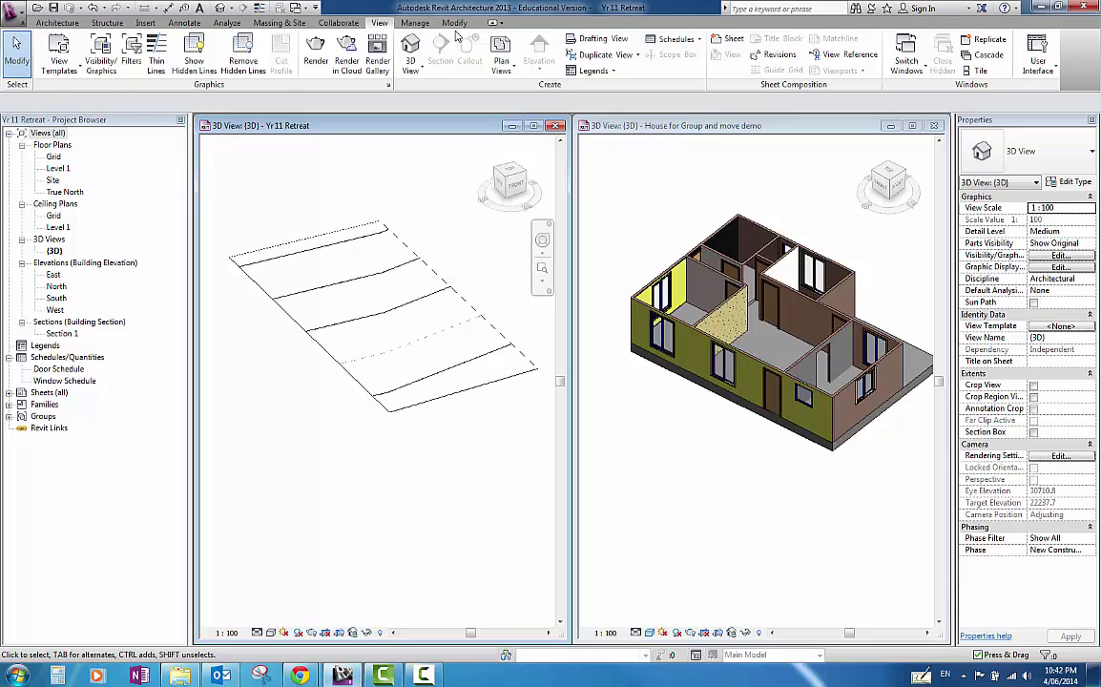
Paste the House group aligned to Level 1, accepting the duplicate types warning
click(454, 23)
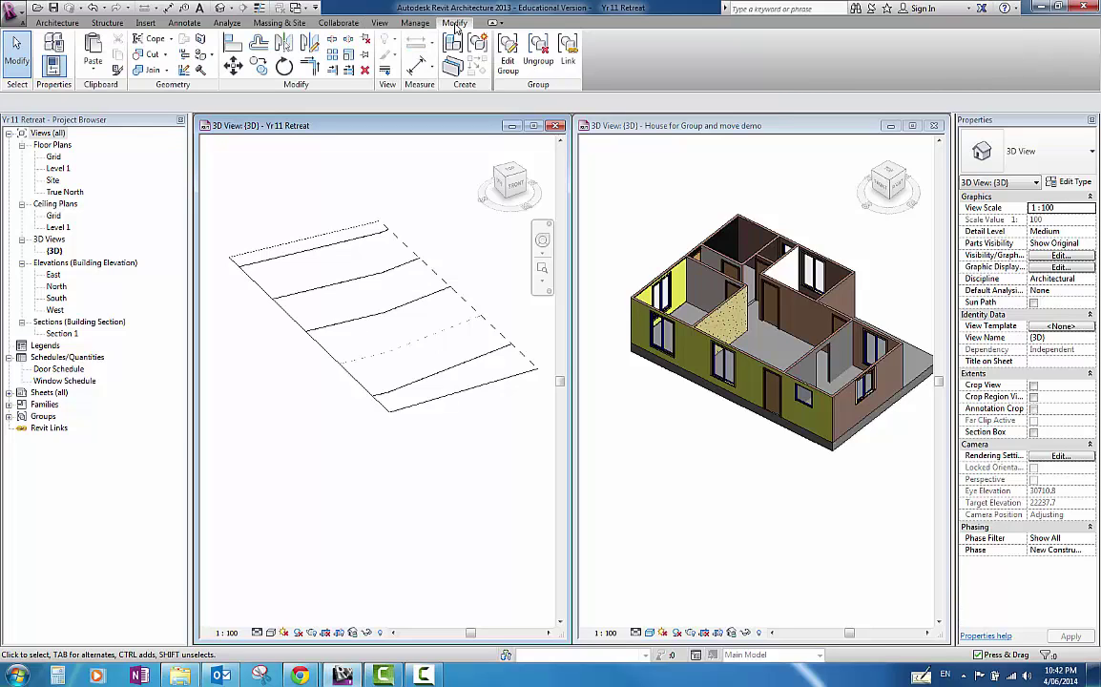
click(95, 75)
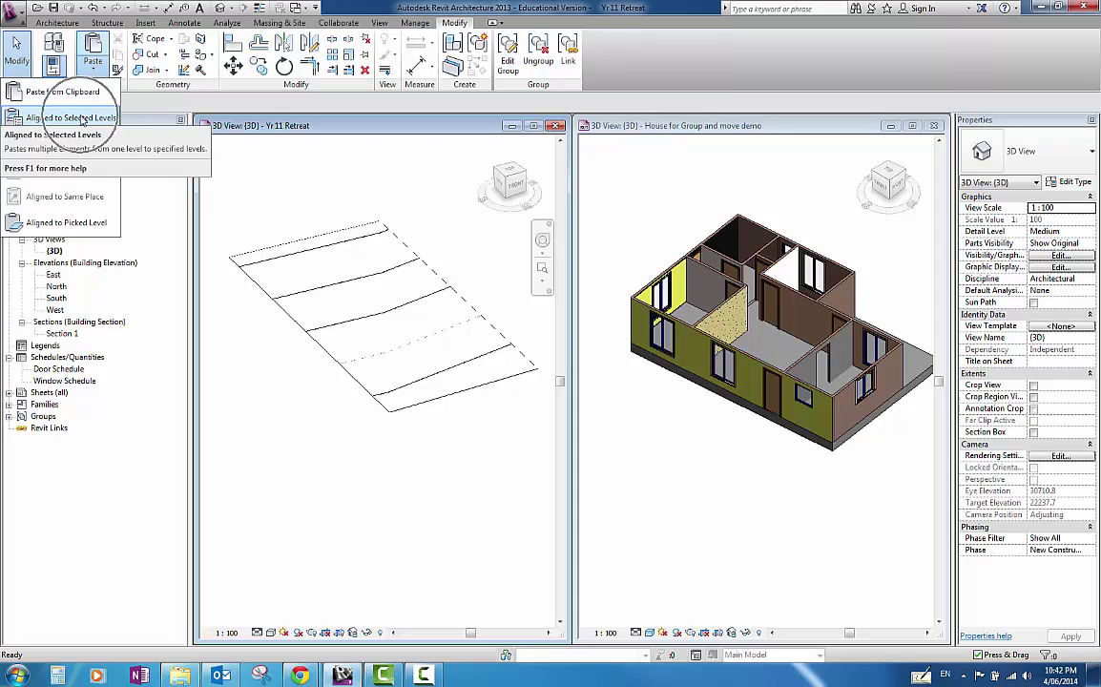
click(83, 119)
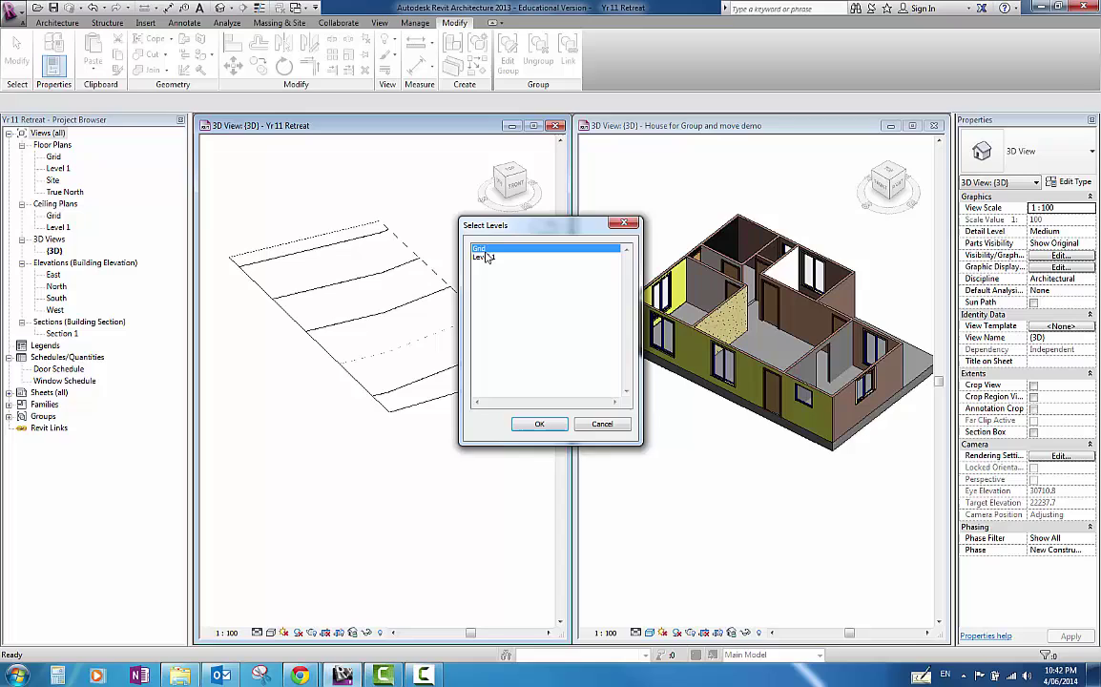
drag(527, 231, 542, 204)
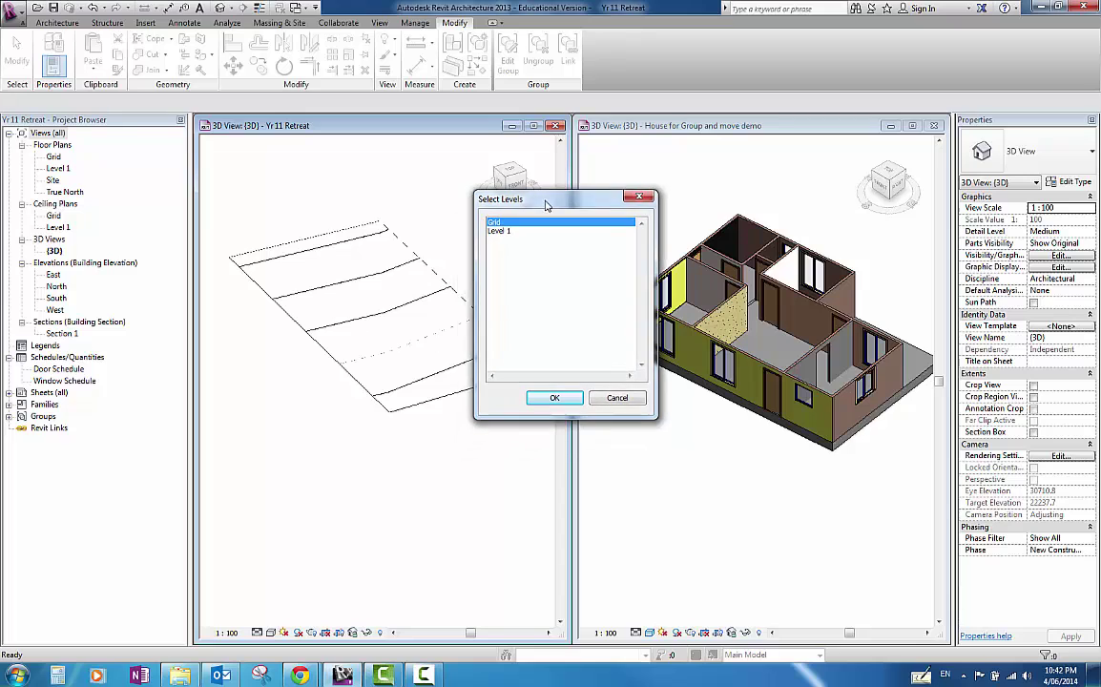
ctrl+click(500, 230)
key(Return)
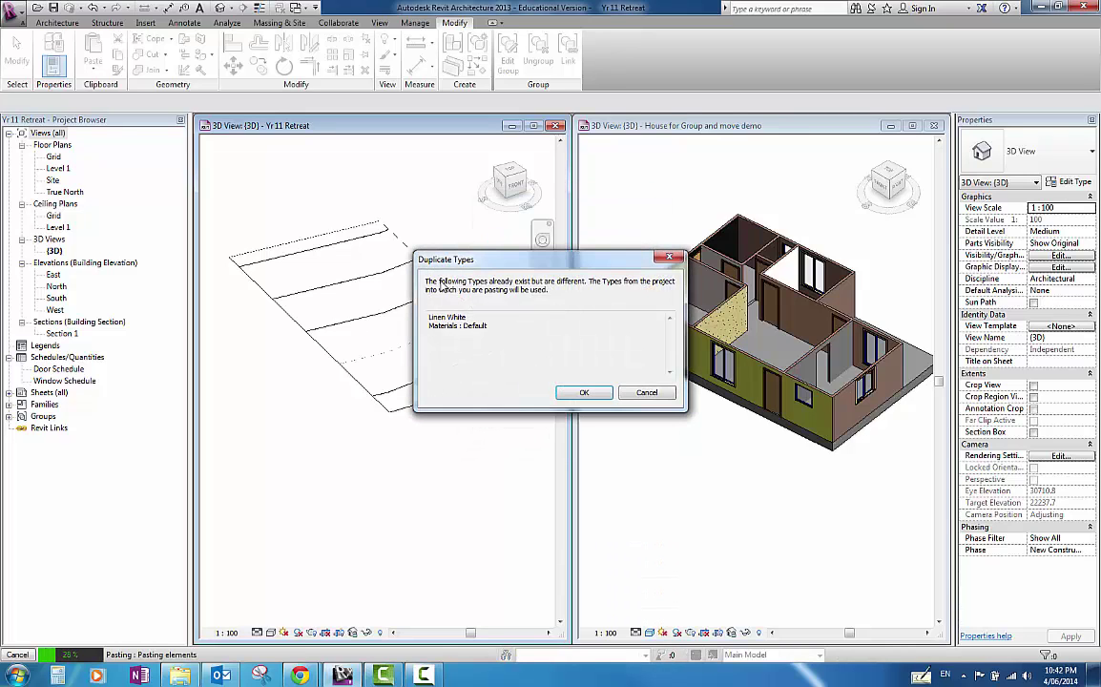
click(586, 394)
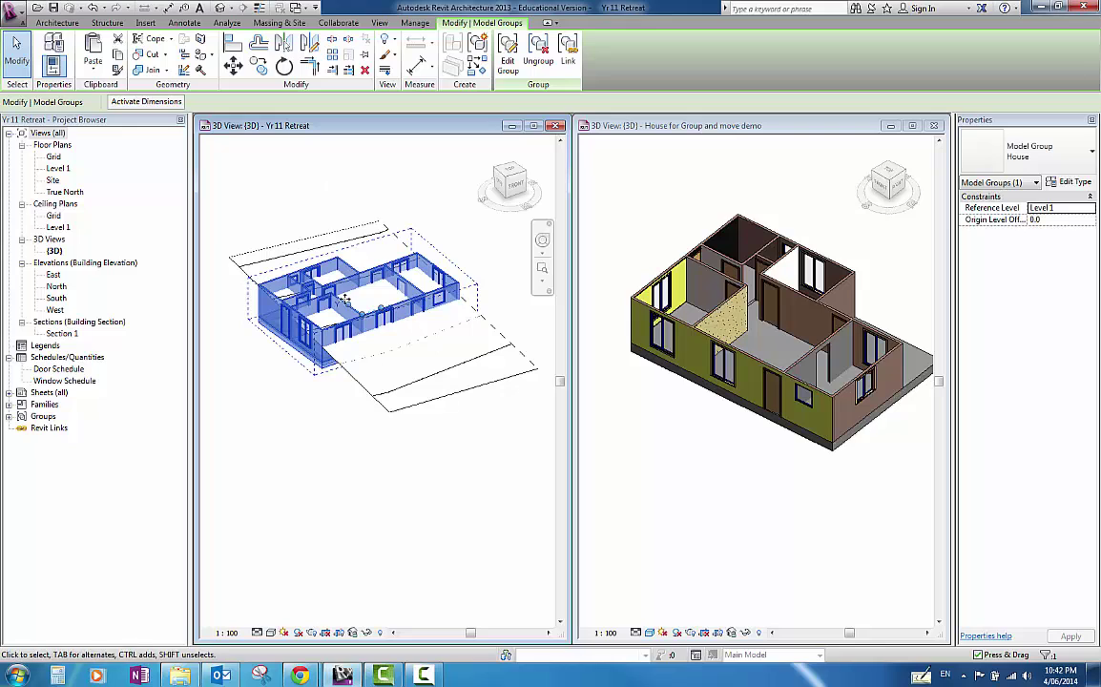
Maximize the Yr 11 Retreat 3D view and set it to TOP, centred on the House group
click(534, 126)
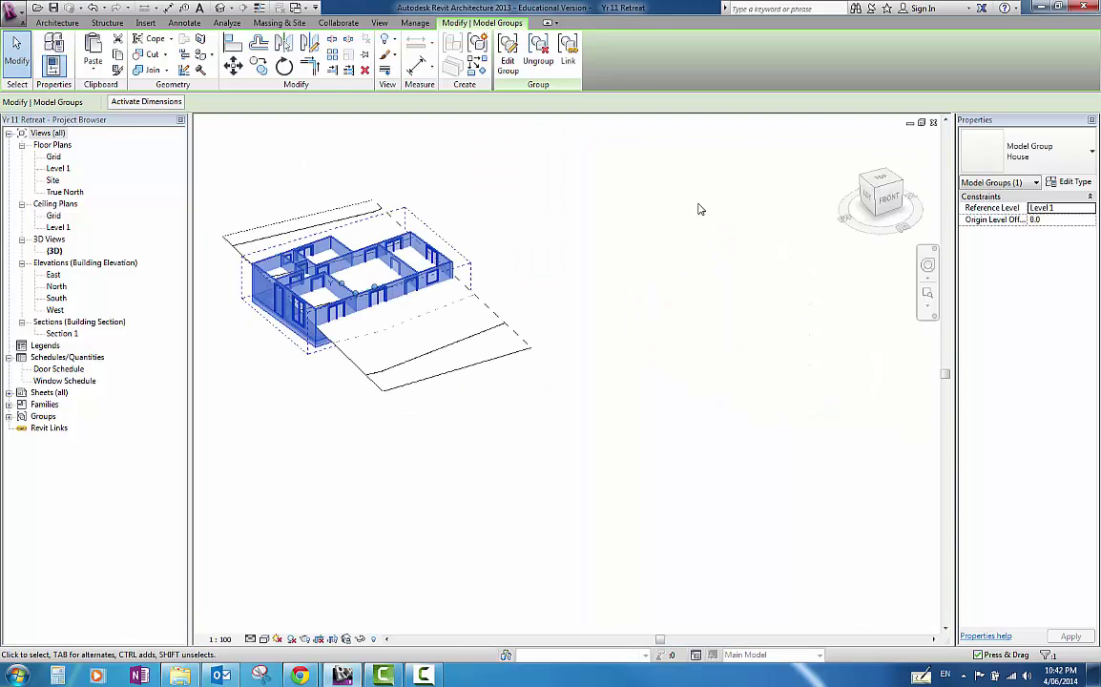
middle_drag(413, 385, 513, 388)
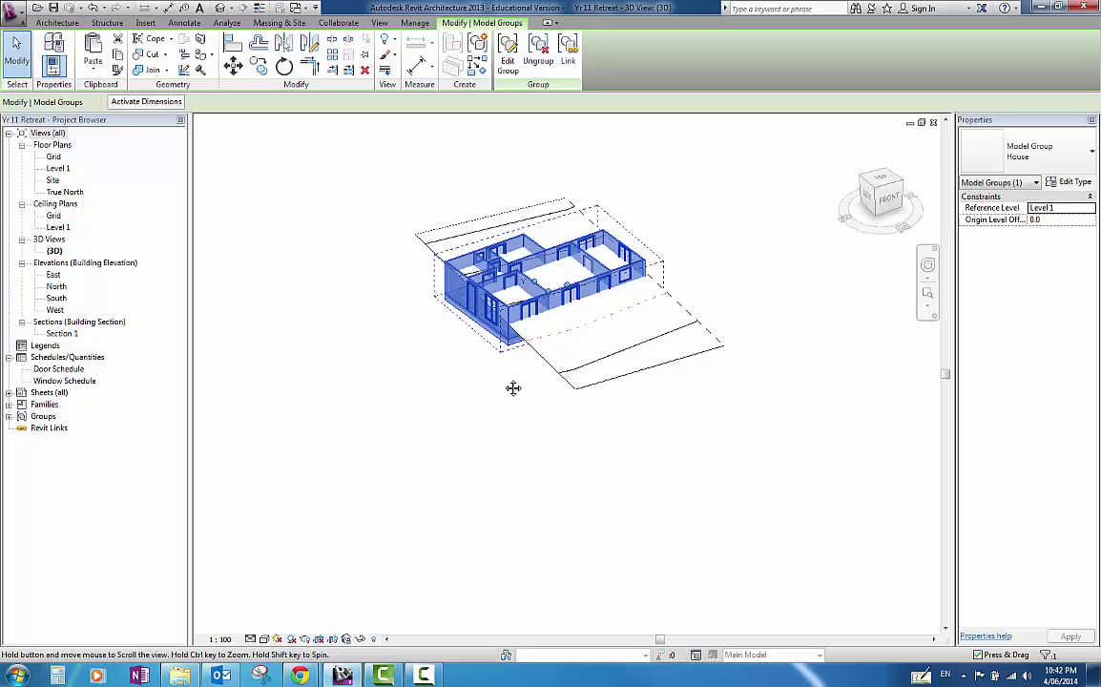
scroll(534, 267, up, 3)
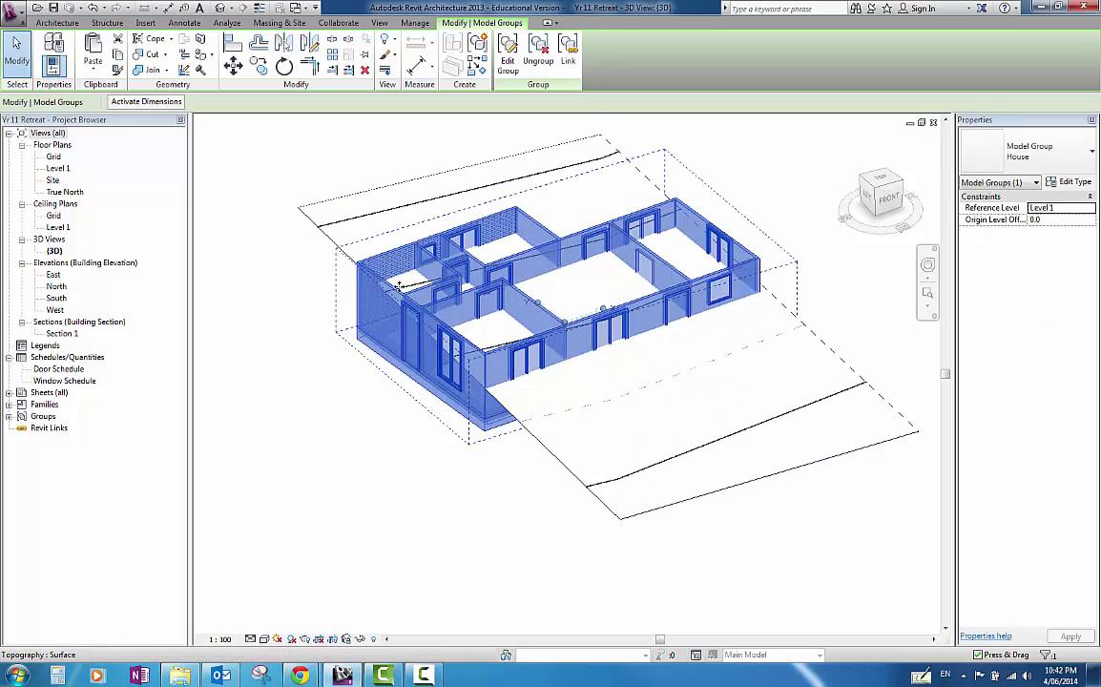
shift+middle_drag(372, 286, 437, 380)
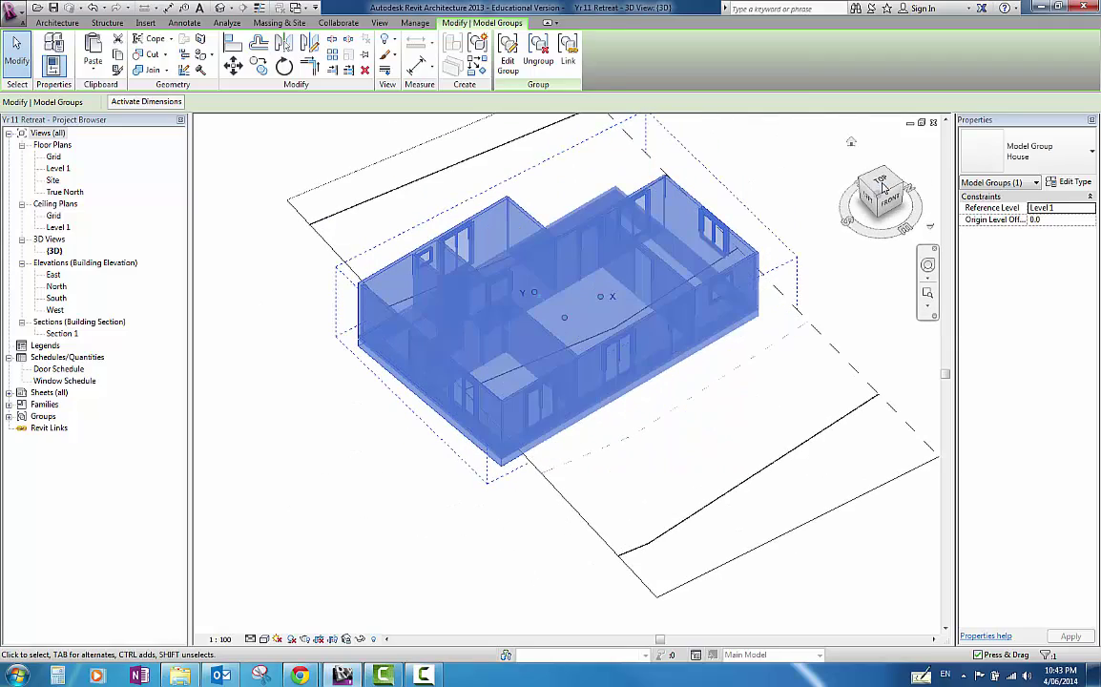
click(880, 184)
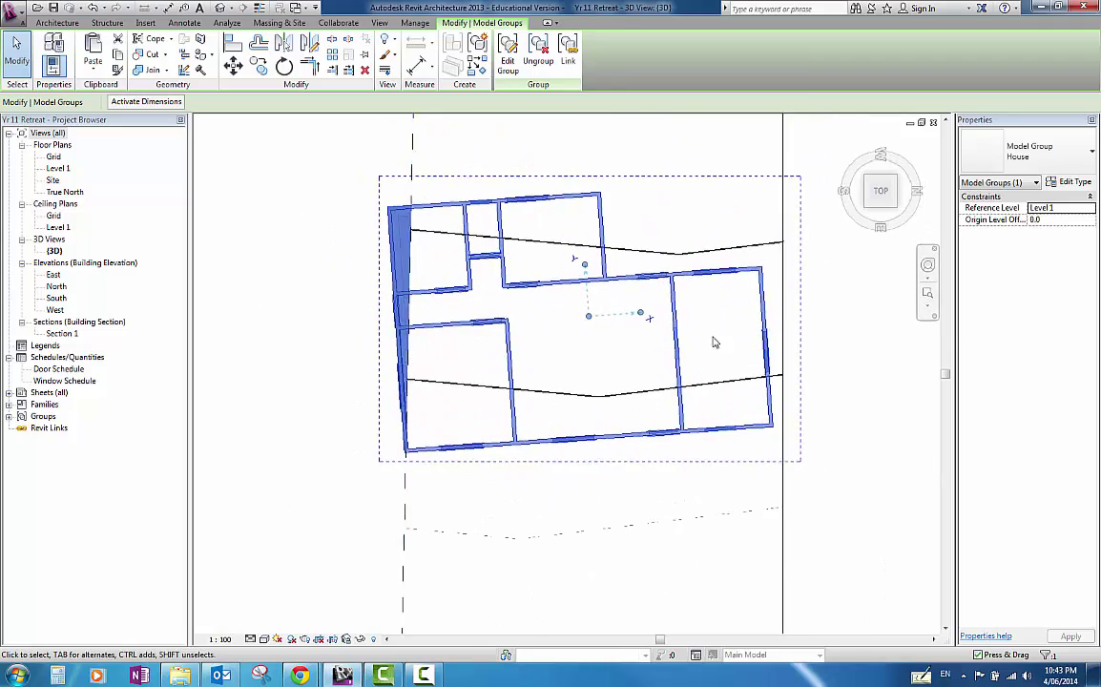
scroll(636, 374, down, 3)
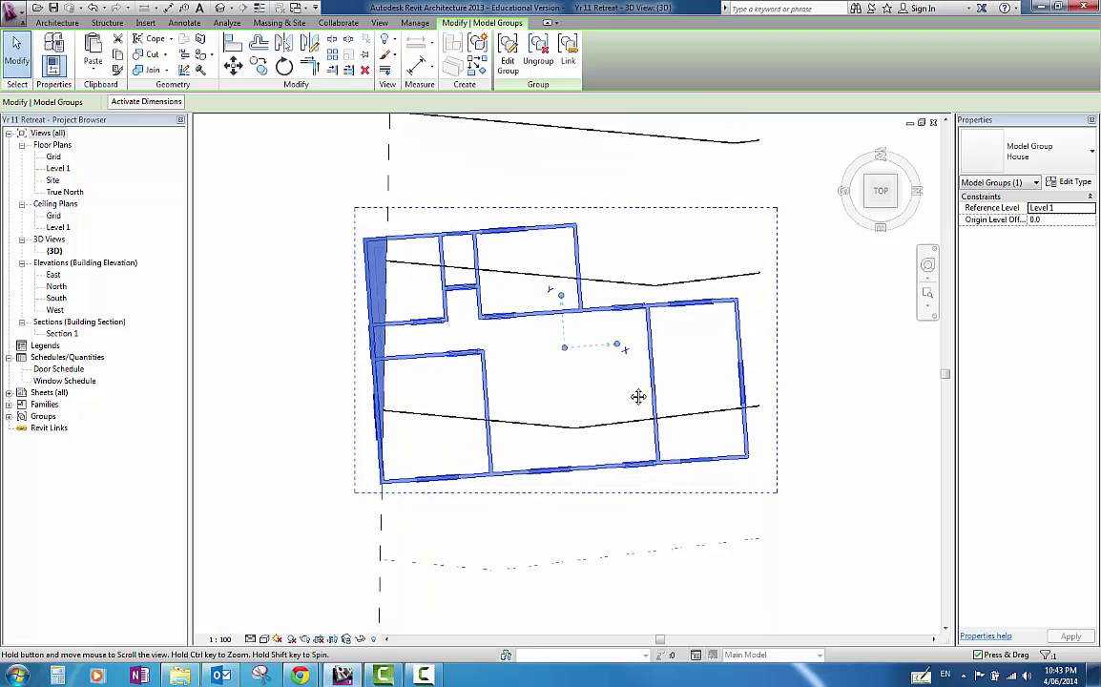
middle_drag(582, 321, 544, 294)
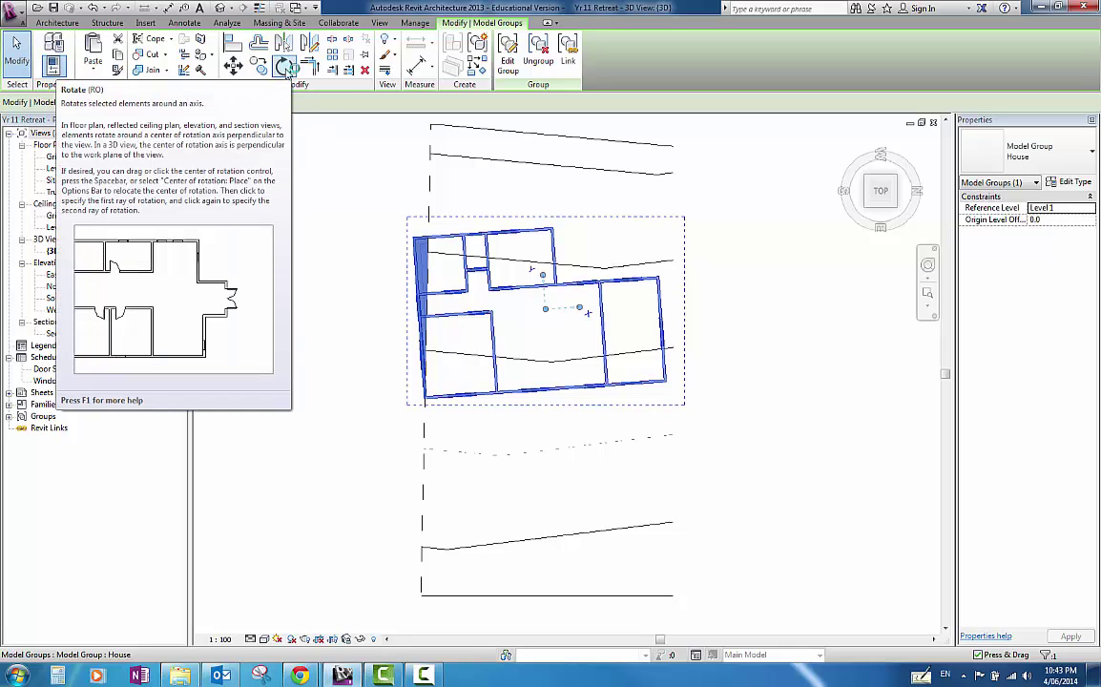
Rotate the House group 90°, then turn it slightly further
click(286, 68)
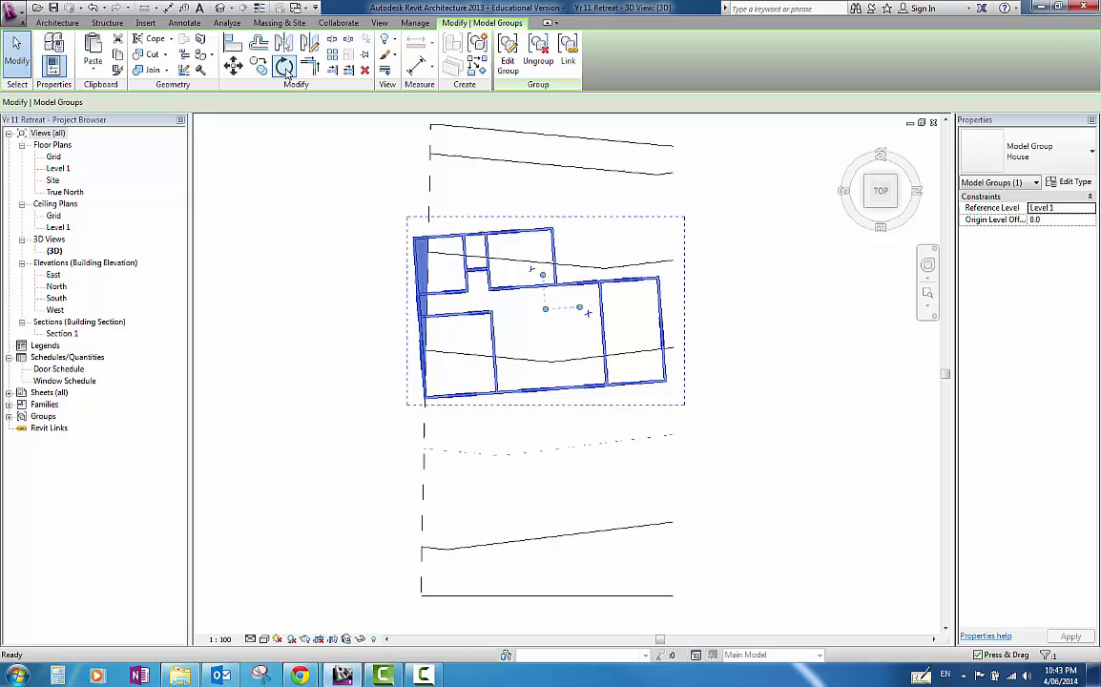
click(771, 322)
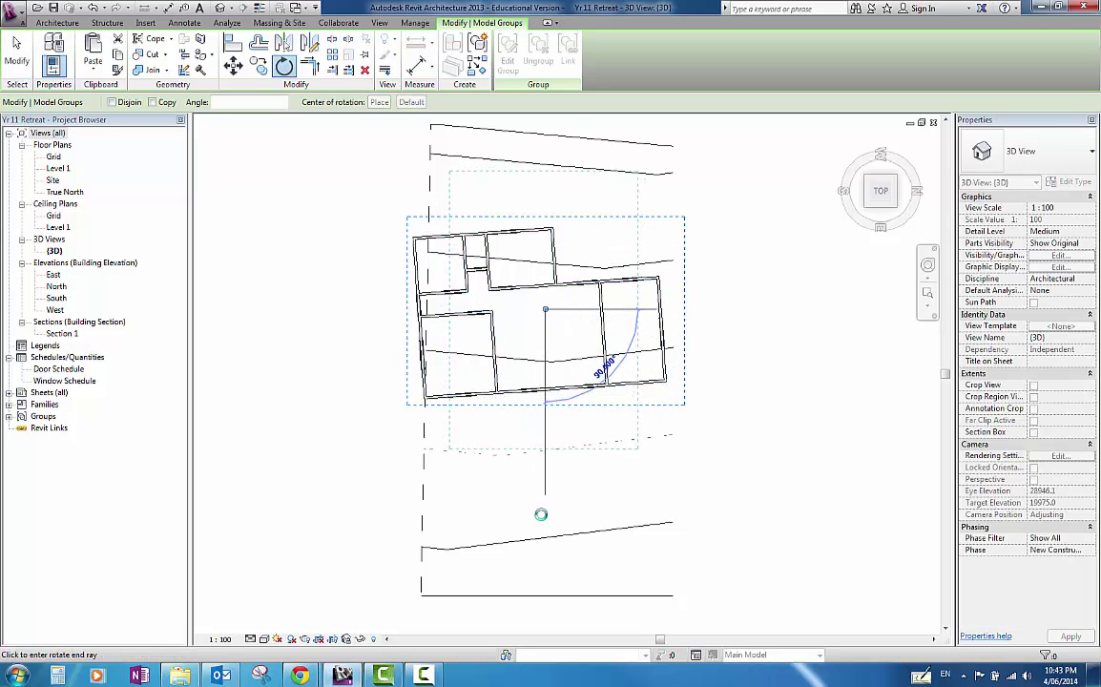
click(544, 477)
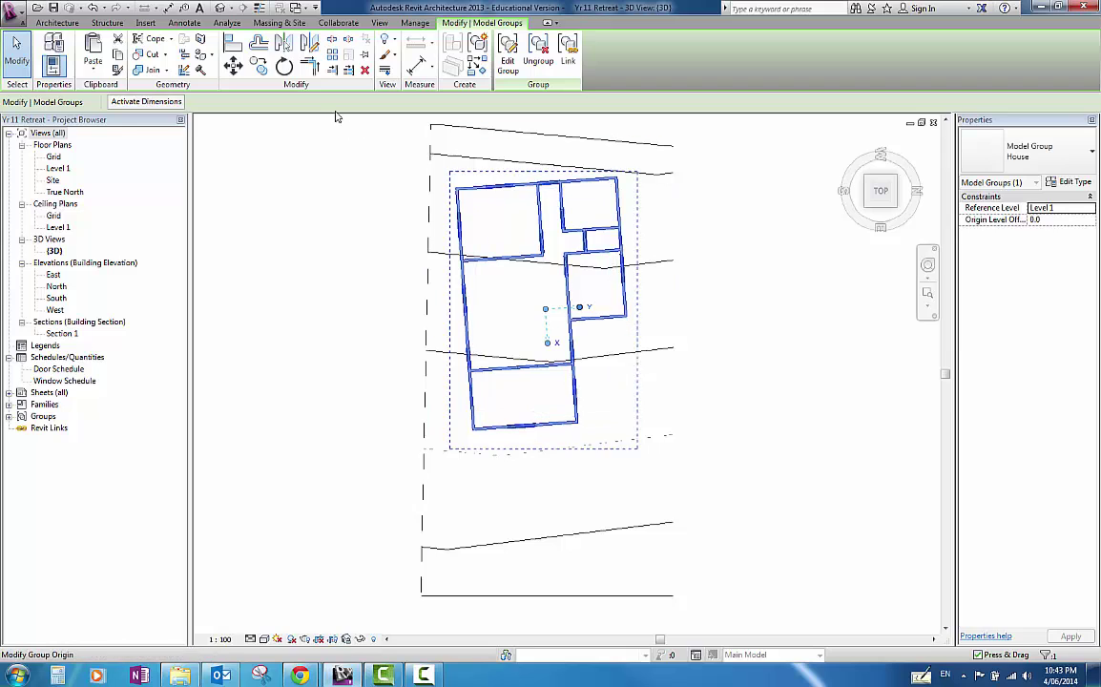
click(284, 64)
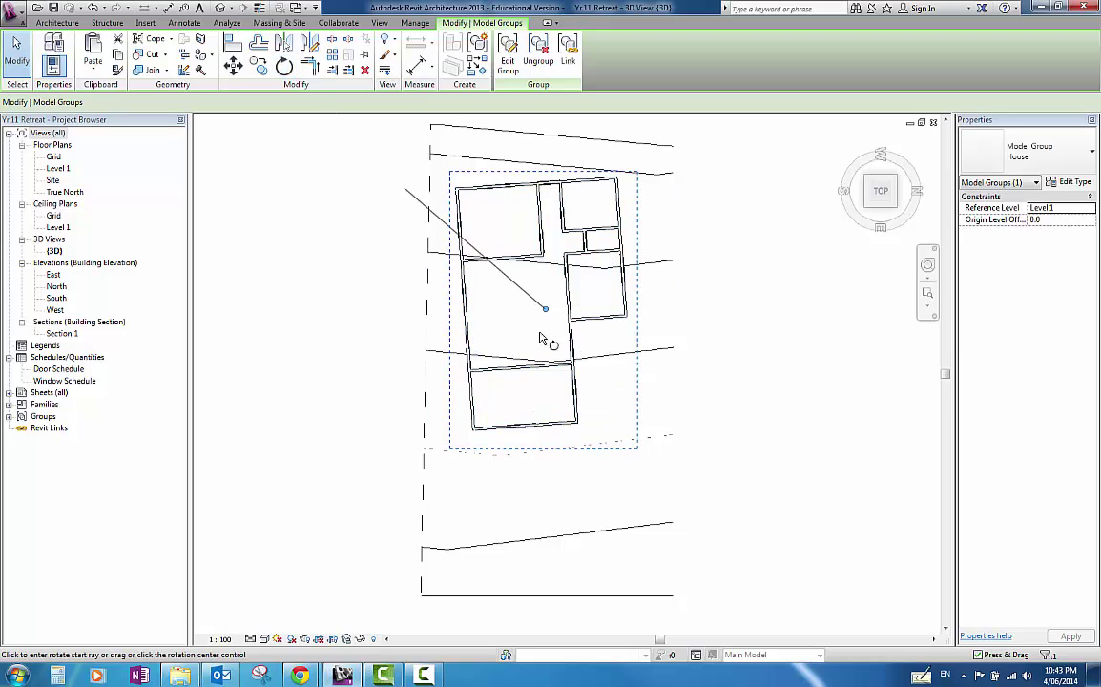
click(760, 314)
click(810, 322)
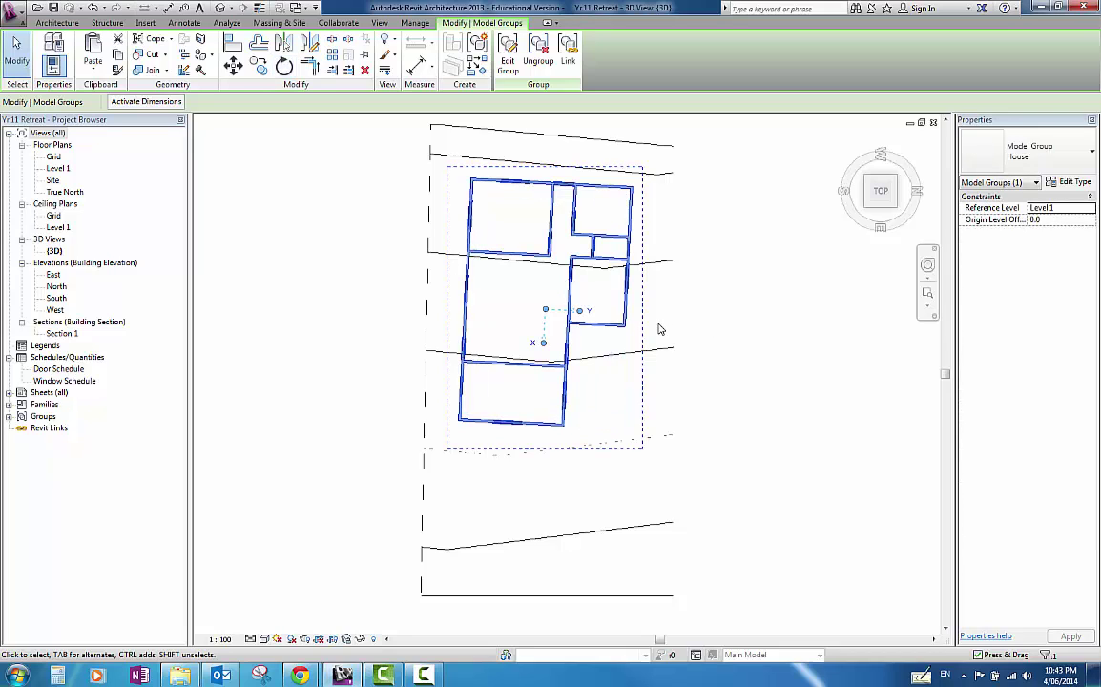
Rotate the group with RO until walls sit square, shift it, and orbit to isometric
key(r)
key(o)
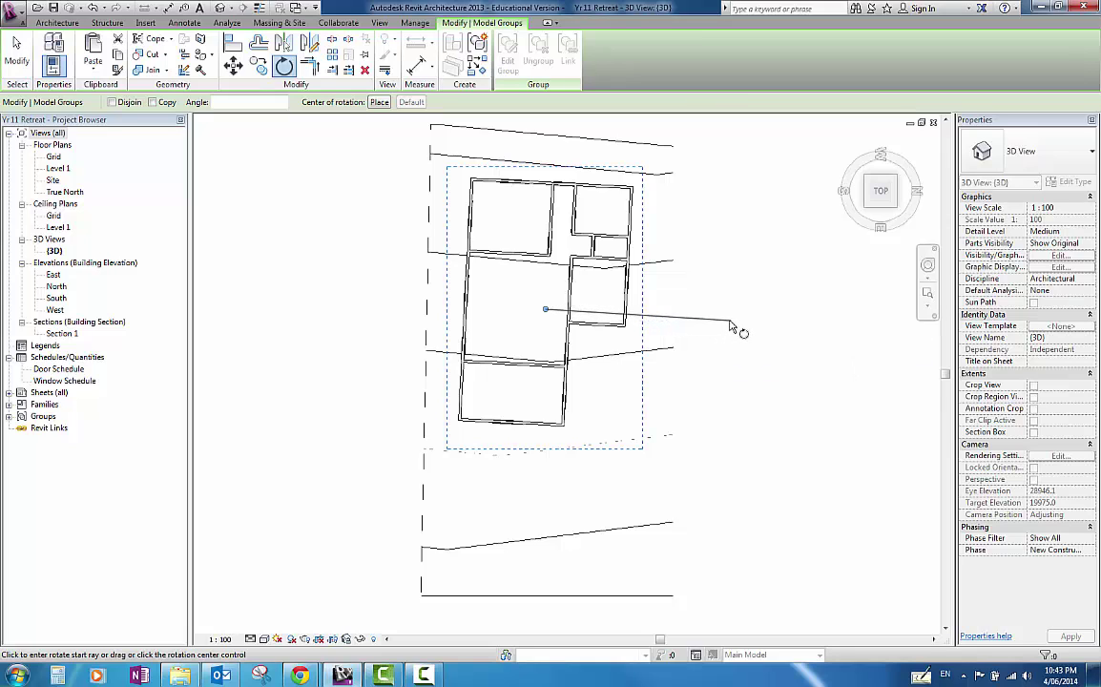
click(731, 327)
click(730, 311)
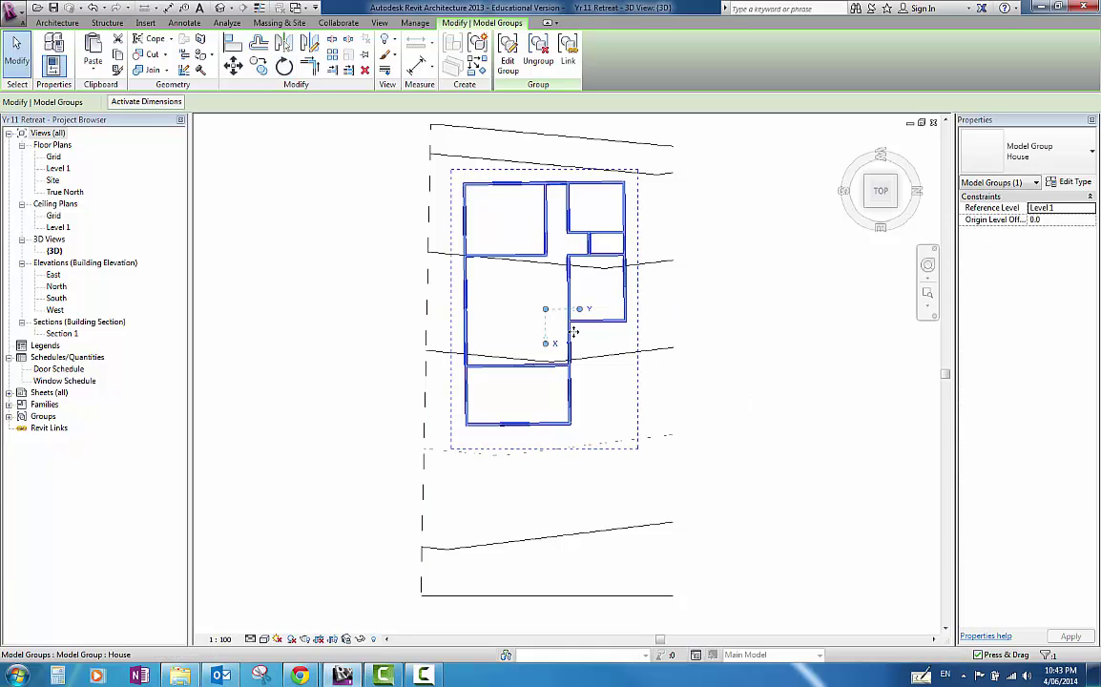
drag(569, 331, 627, 359)
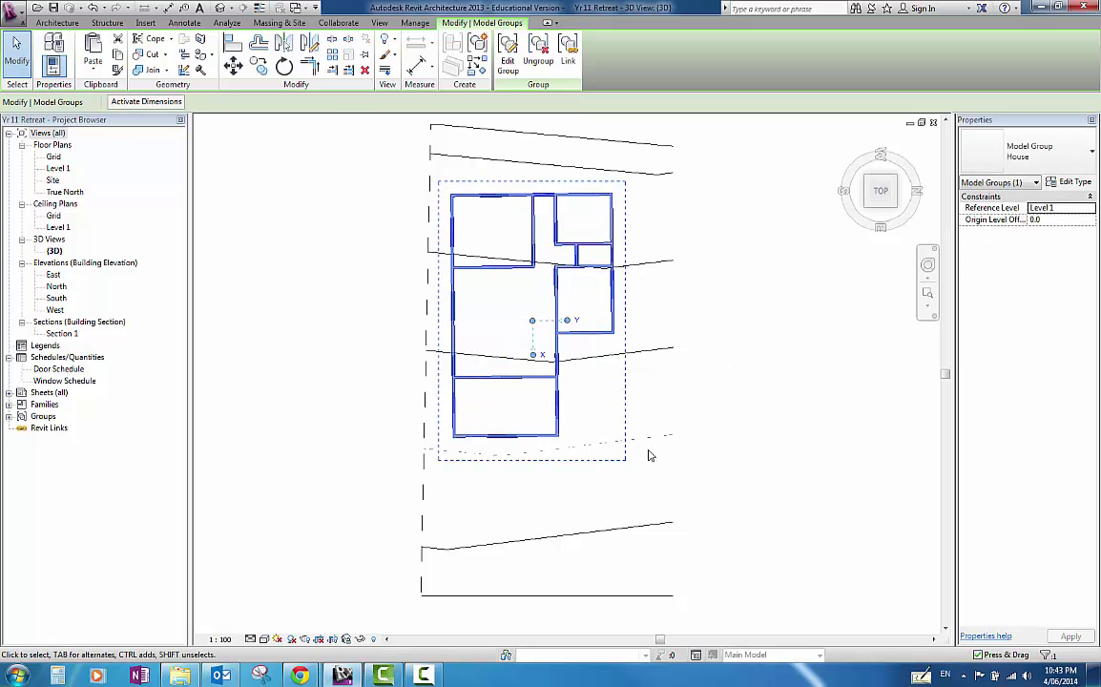
shift+middle_drag(648, 452, 706, 325)
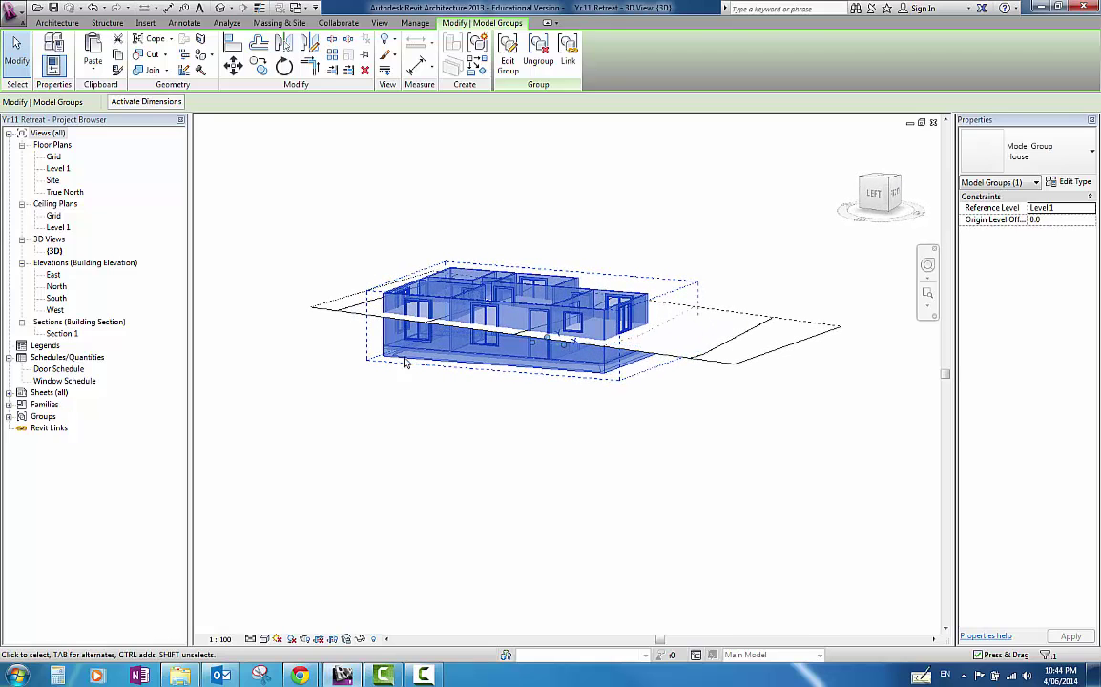
Open the East elevation and frame both Level 1 (19000) and Grid (25000) level heads
double_click(53, 275)
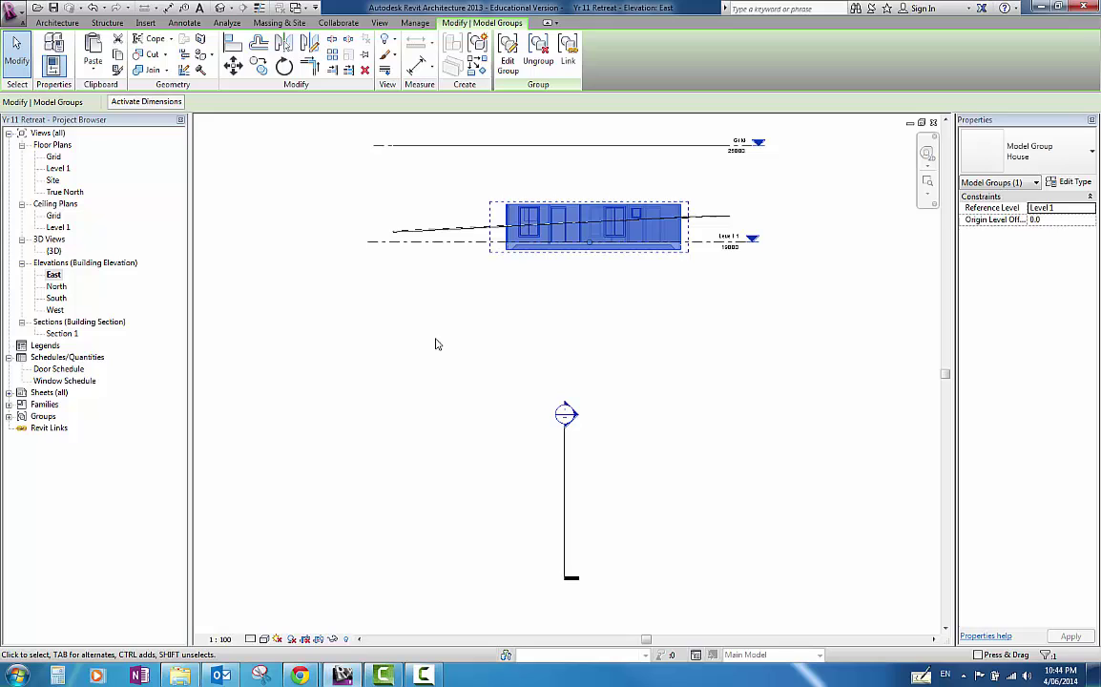
scroll(706, 248, up, 3)
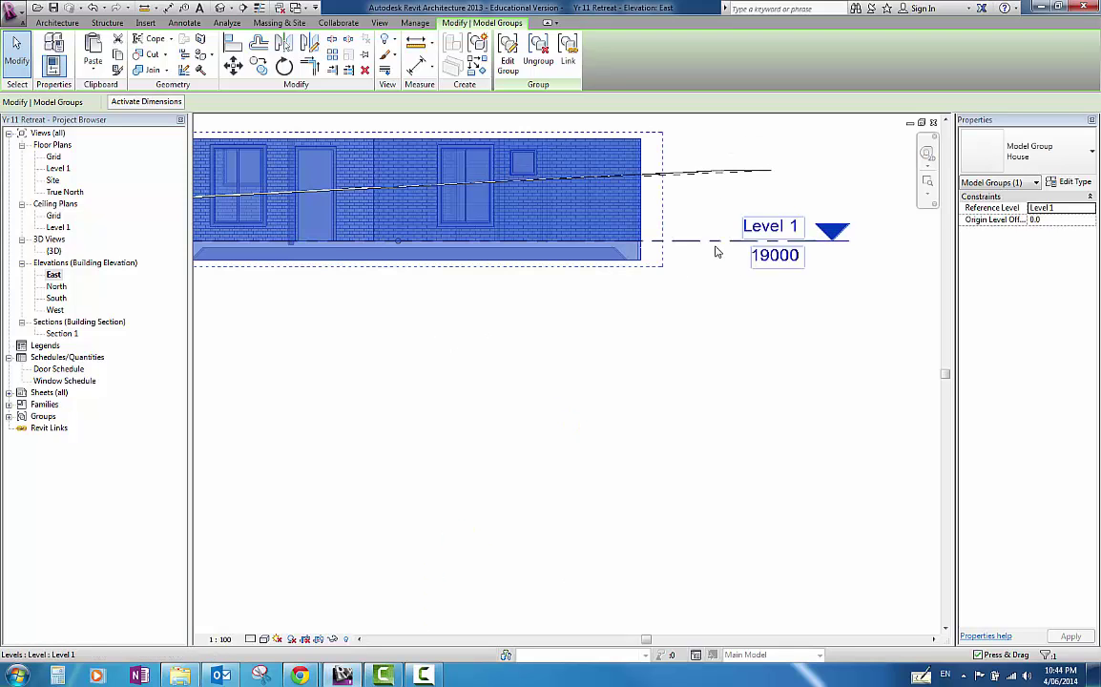
middle_drag(692, 269, 750, 405)
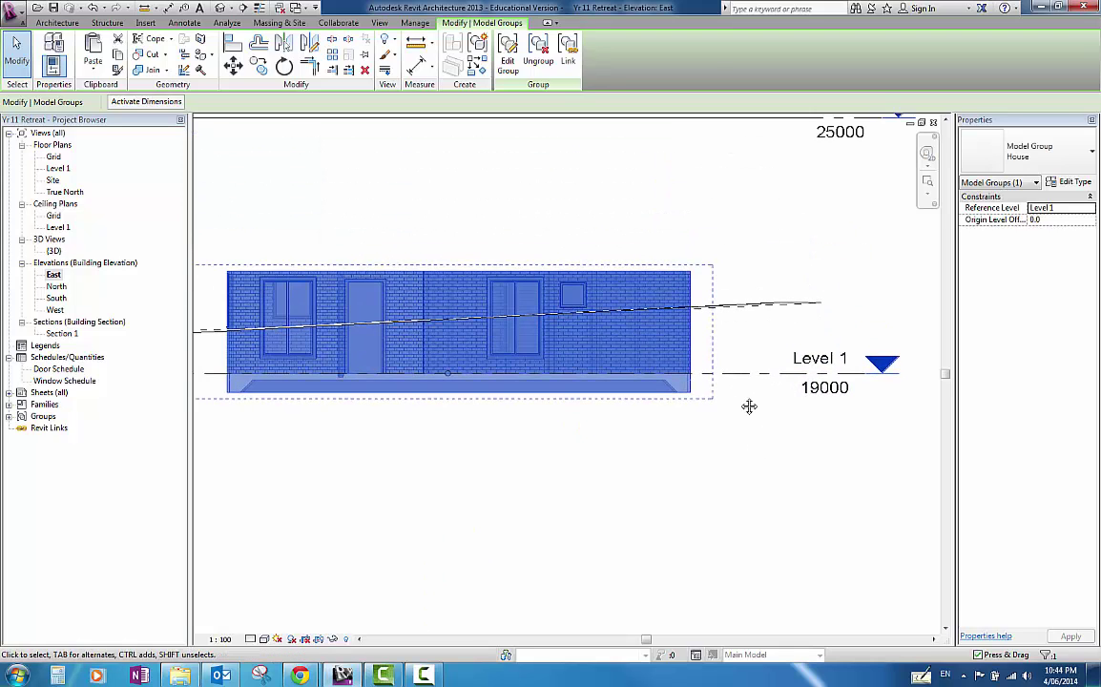
scroll(739, 401, down, 2)
middle_drag(753, 266, 814, 282)
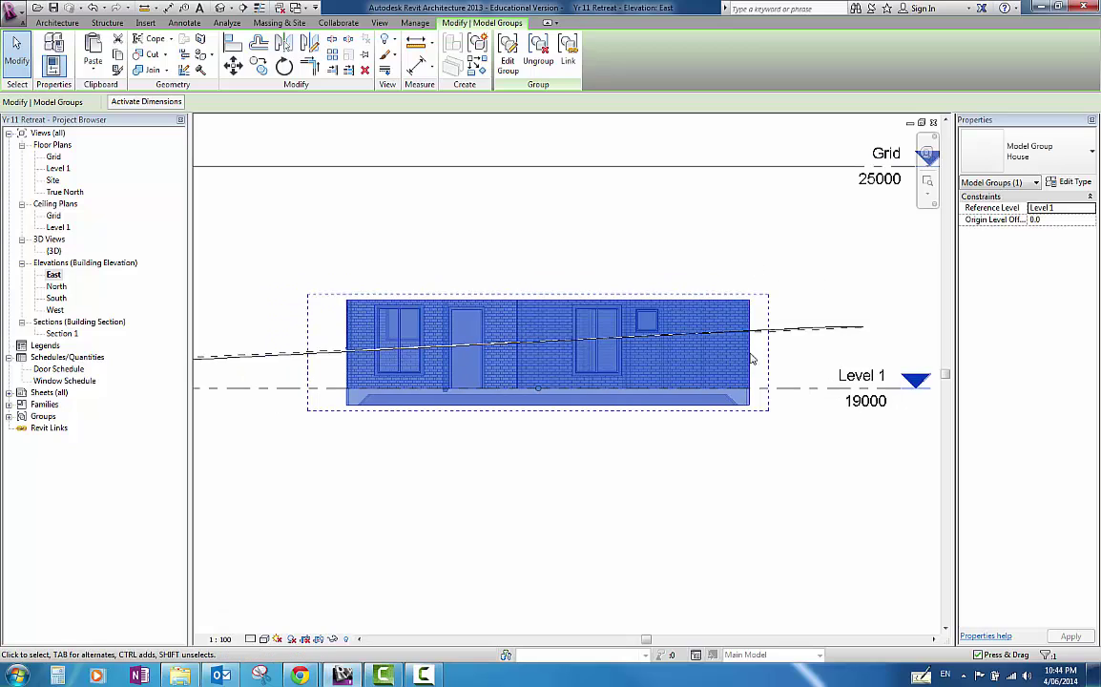
scroll(784, 381, down, 1)
middle_drag(752, 432, 779, 435)
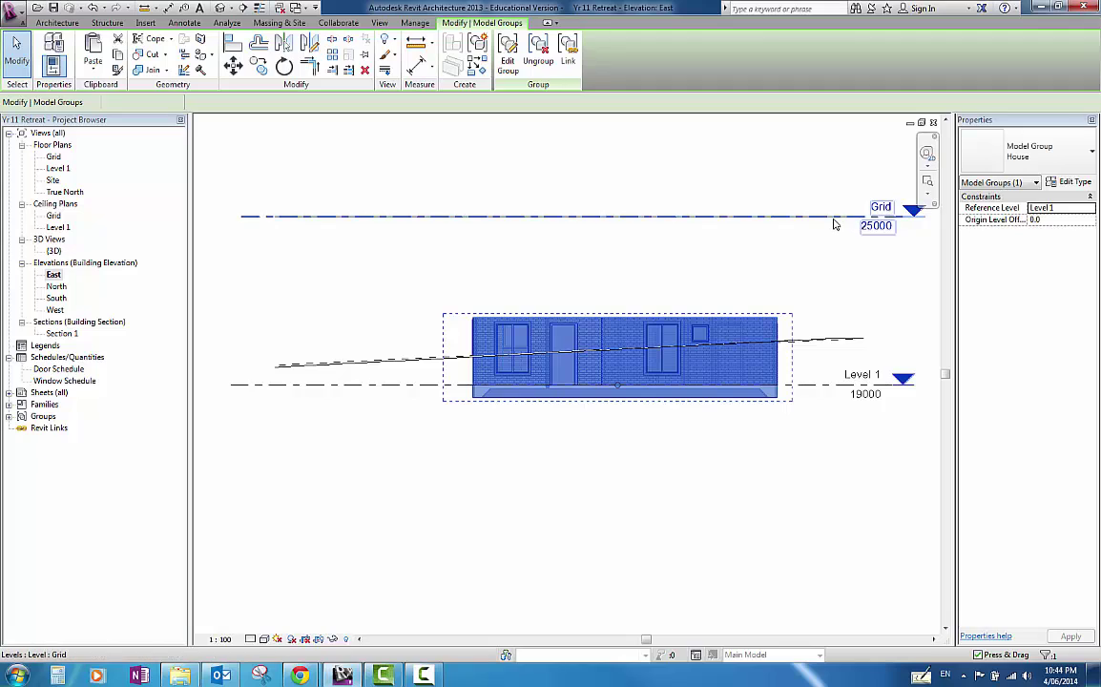
Make the temporary 6000 dimension between Grid and Level 1 permanent and lock it
click(820, 225)
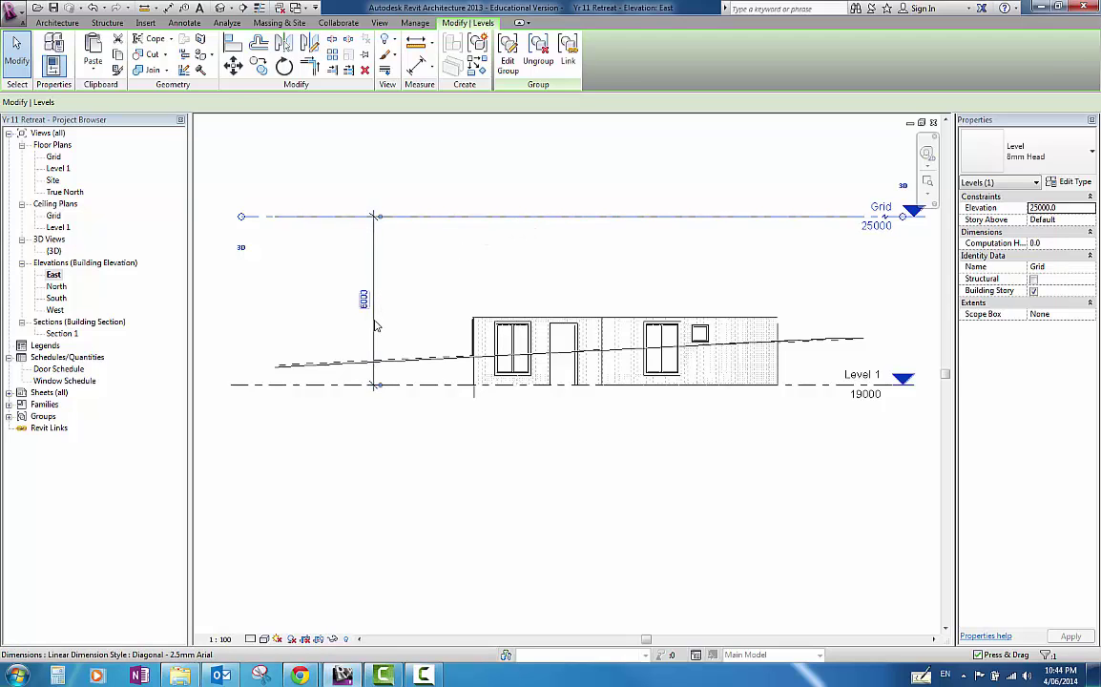
click(375, 325)
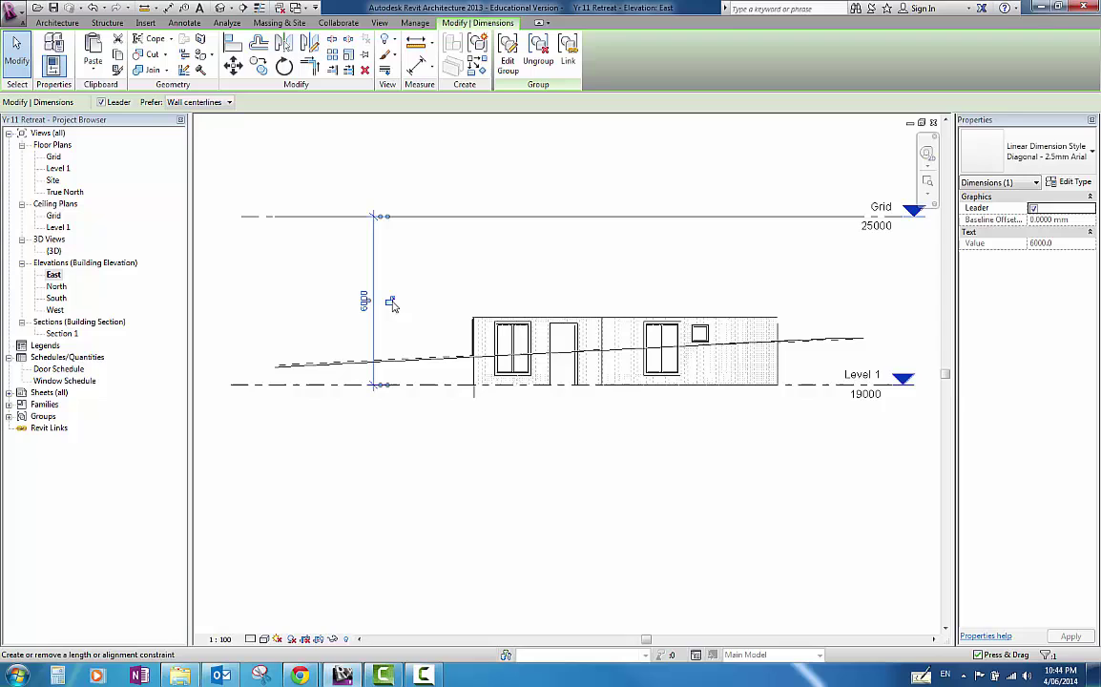
click(390, 302)
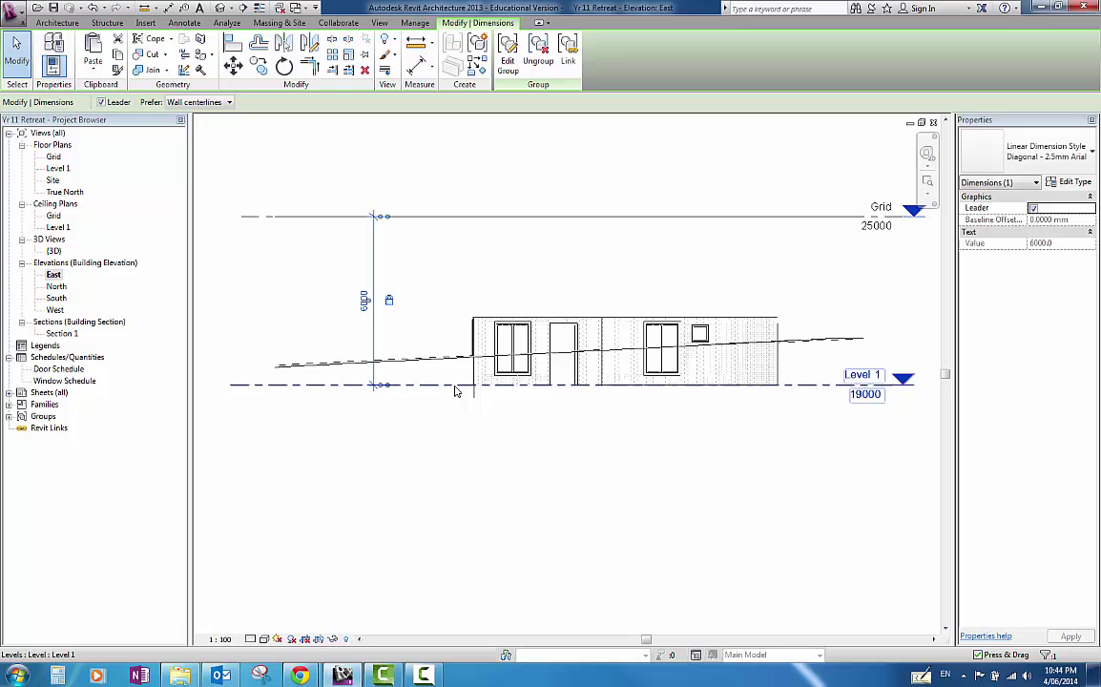
Raise Level 1 to elevation 20600, with the locked Grid level following to 26600
ctrl+drag(456, 385, 452, 350)
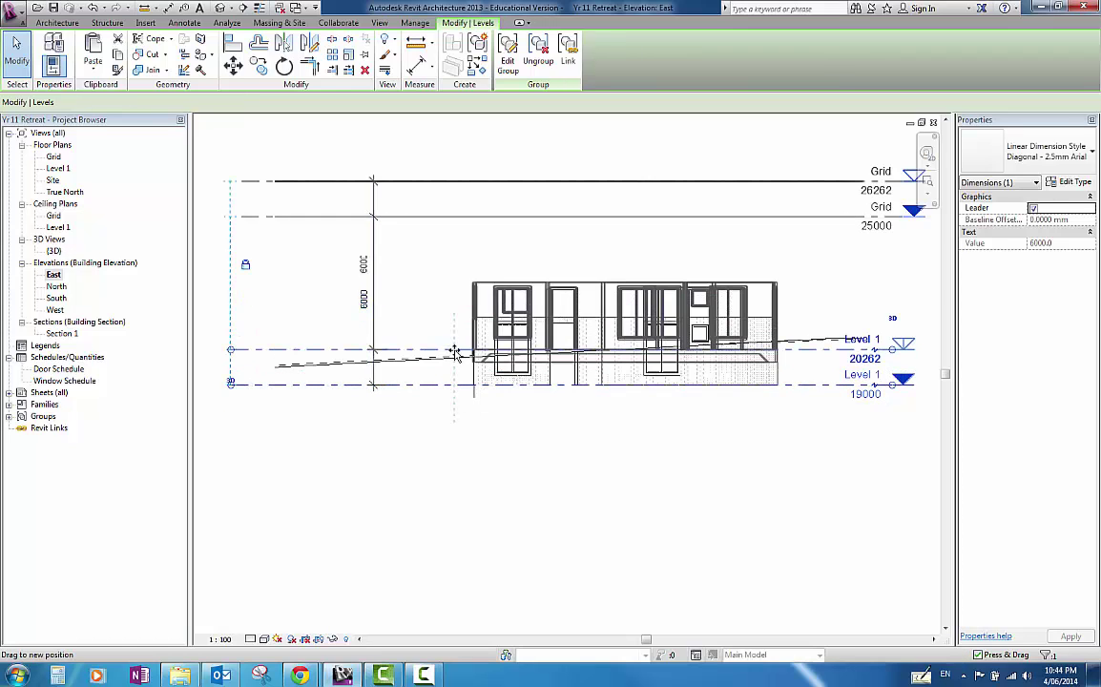
drag(468, 488, 469, 490)
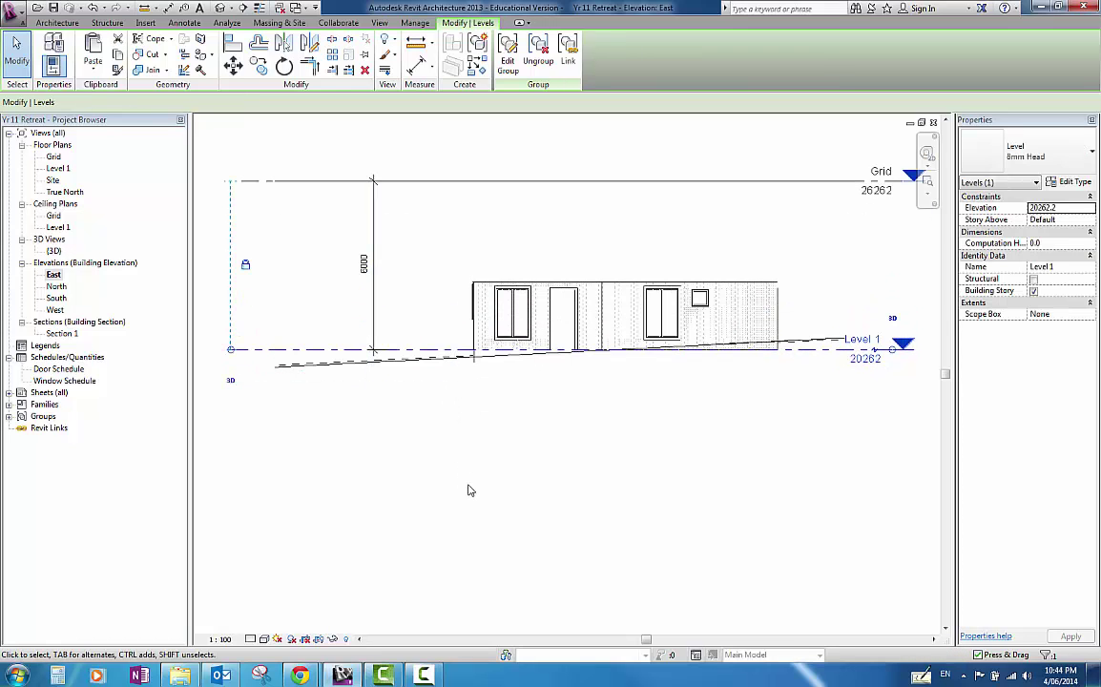
click(866, 362)
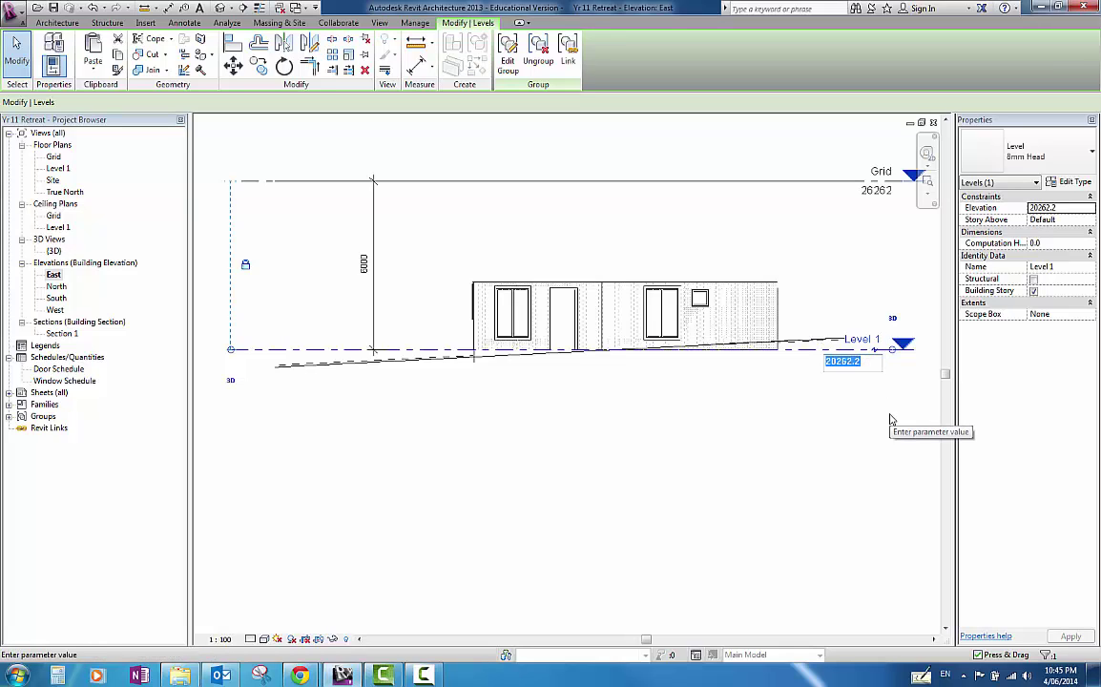
text(20500)
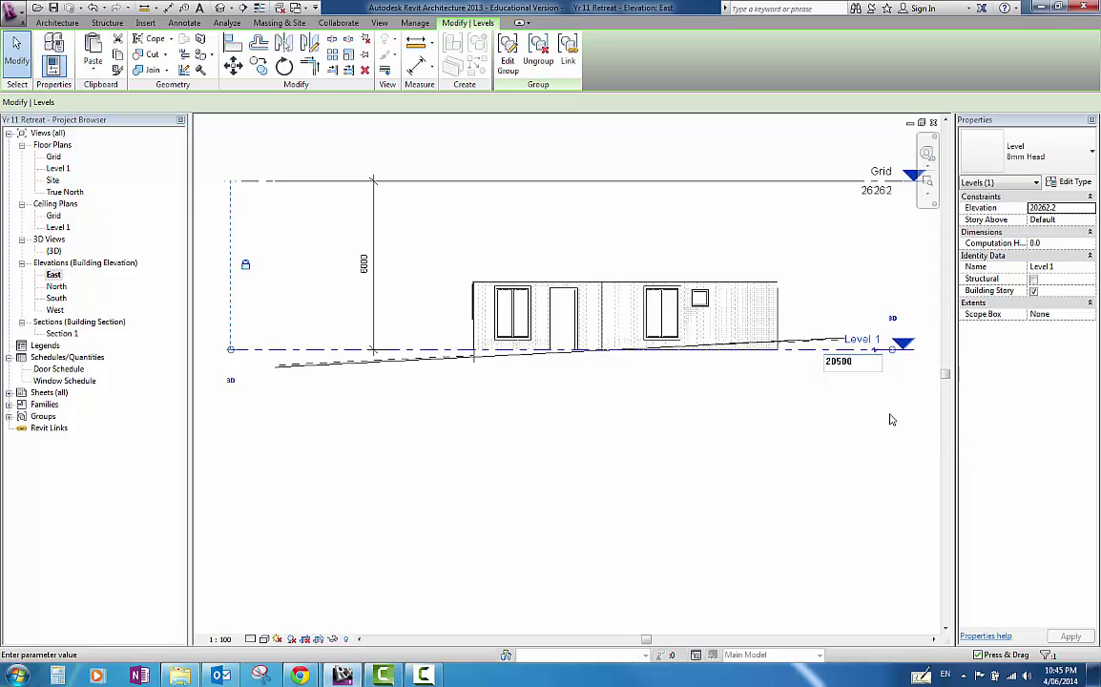
key(Return)
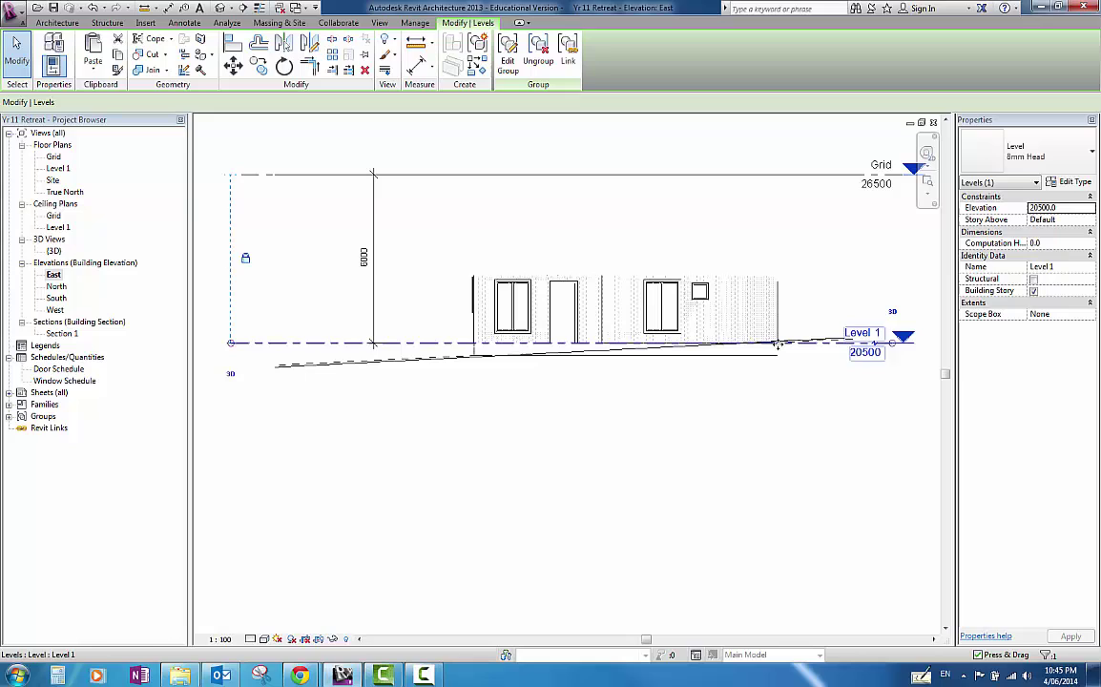
click(867, 352)
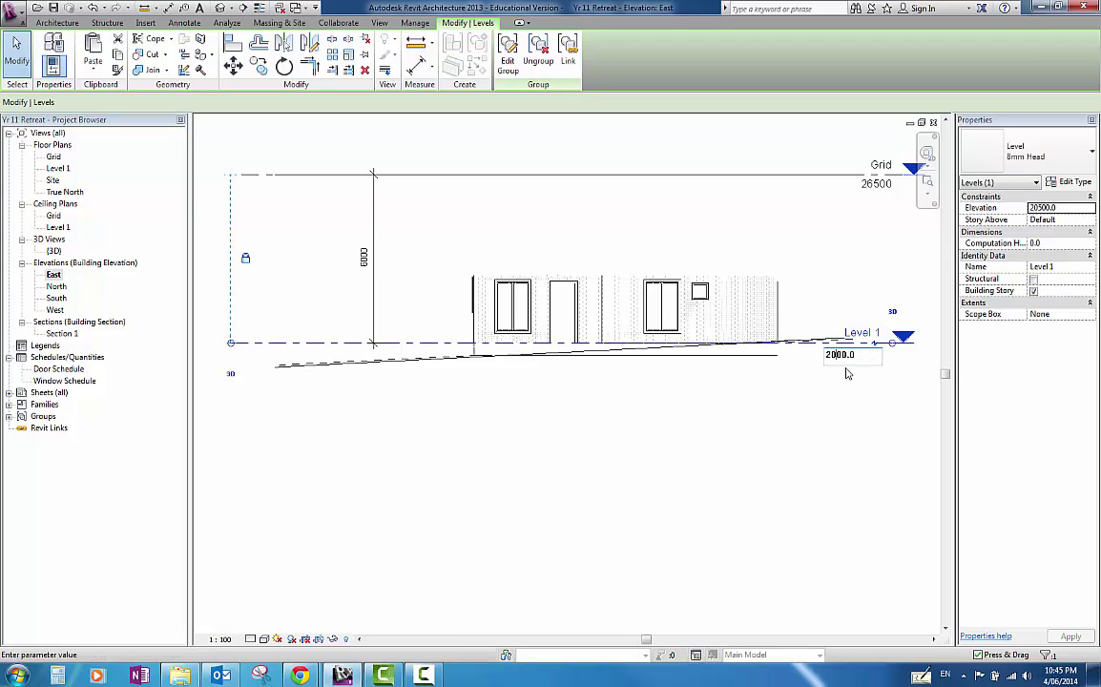
key(Return)
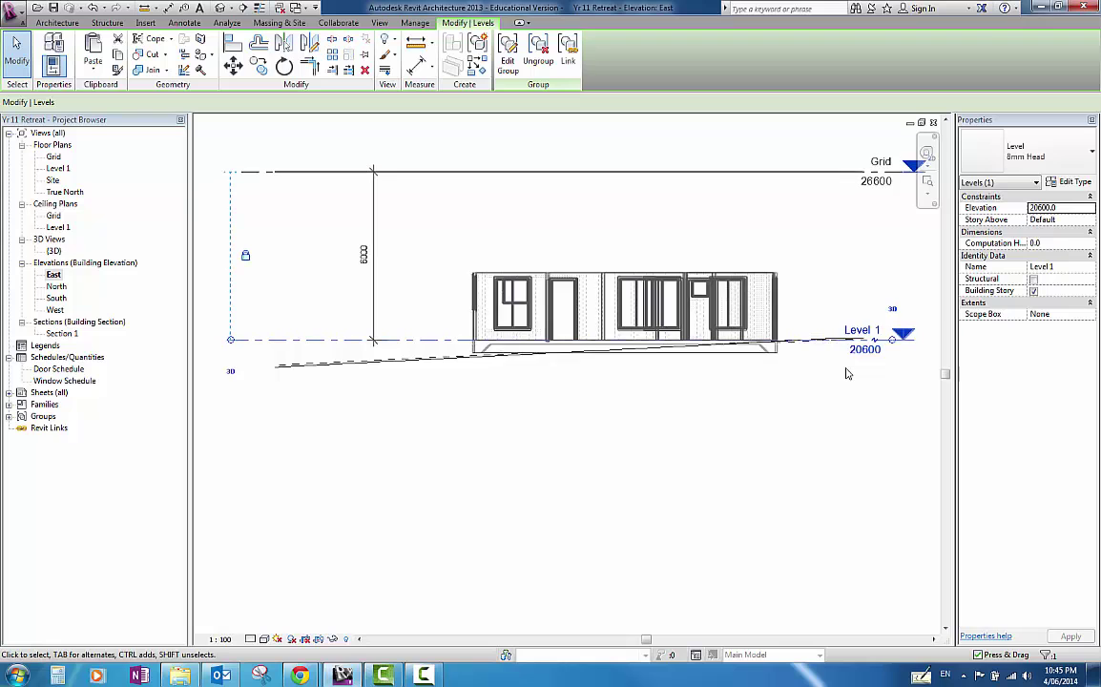
scroll(787, 341, up, 4)
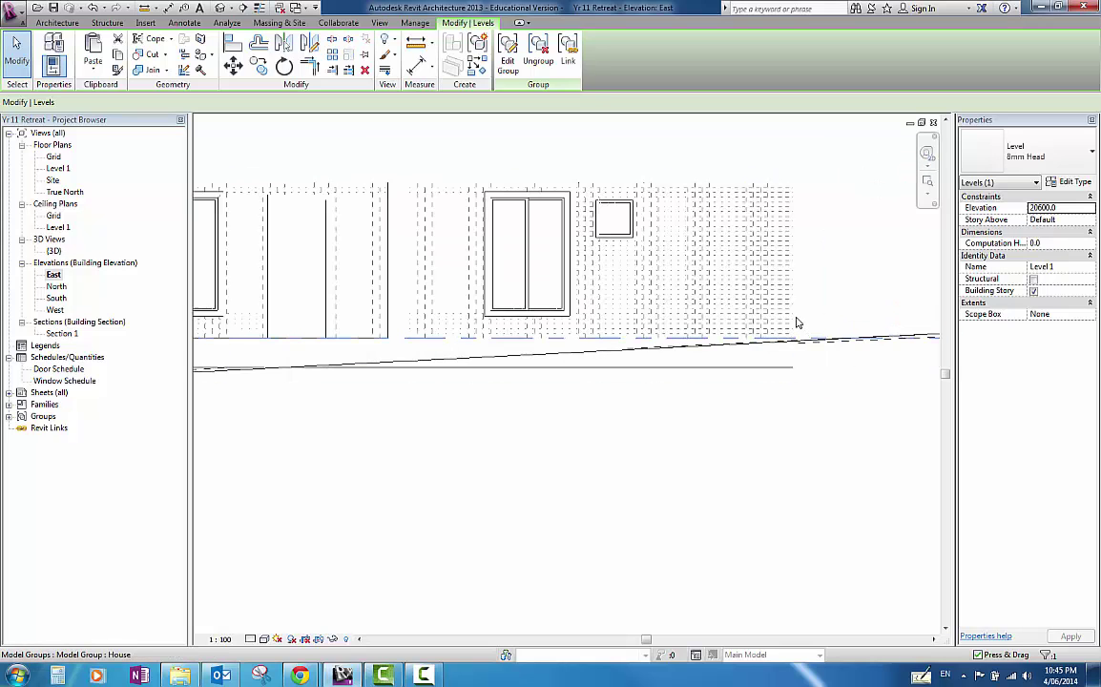
scroll(798, 323, up, 4)
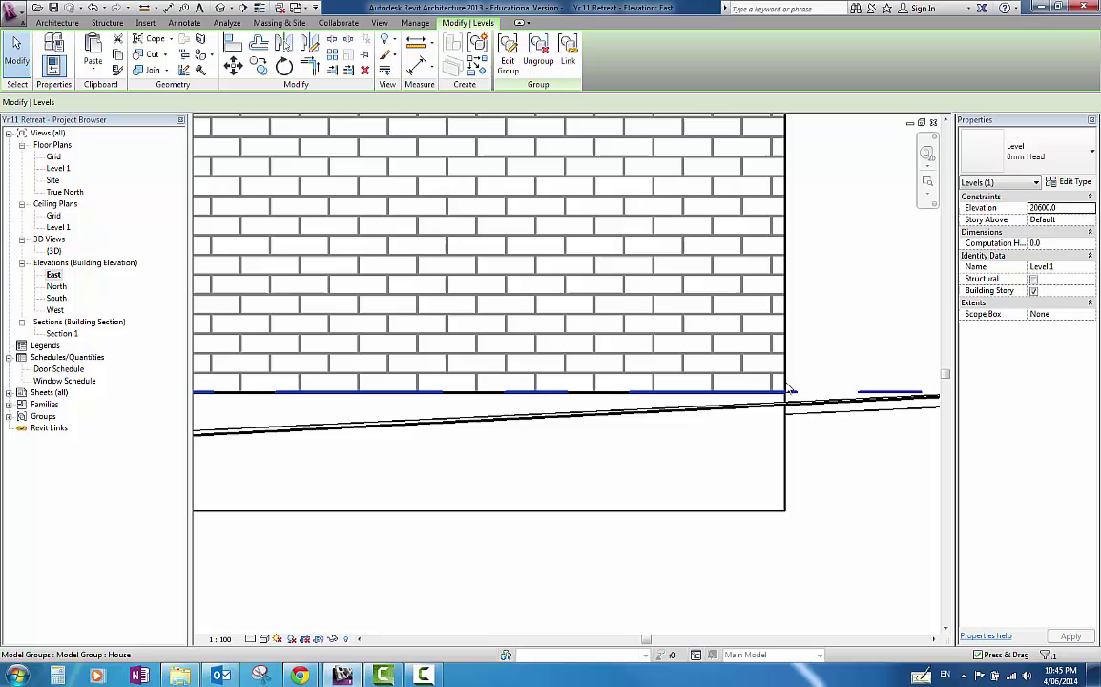
scroll(818, 390, down, 6)
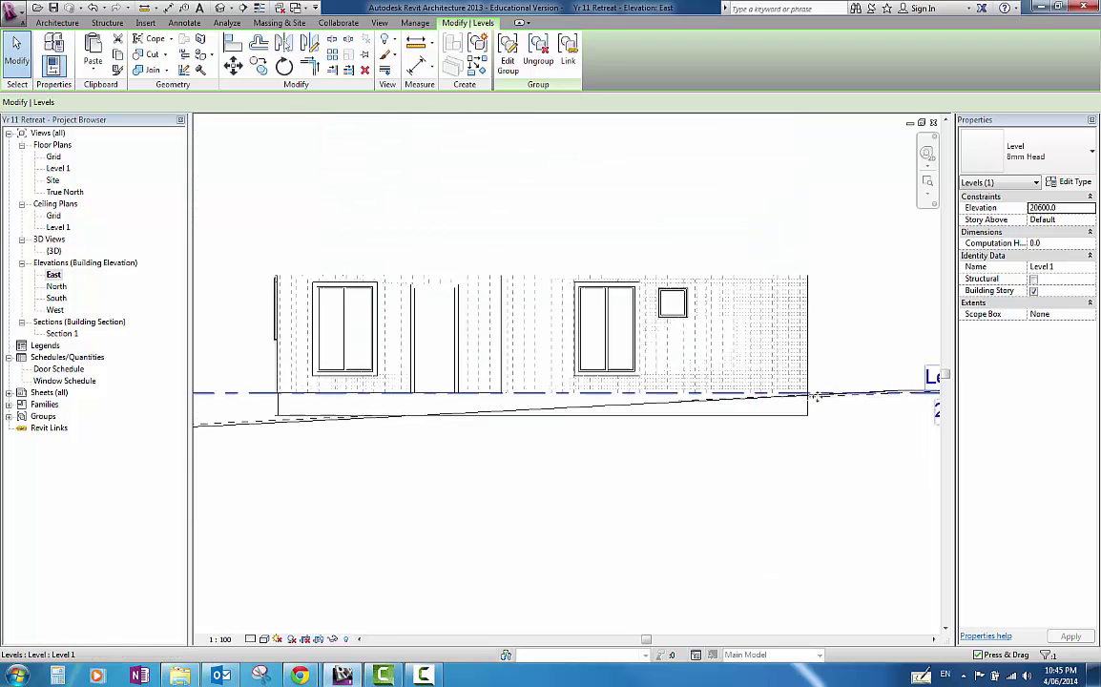
middle_drag(449, 508, 617, 466)
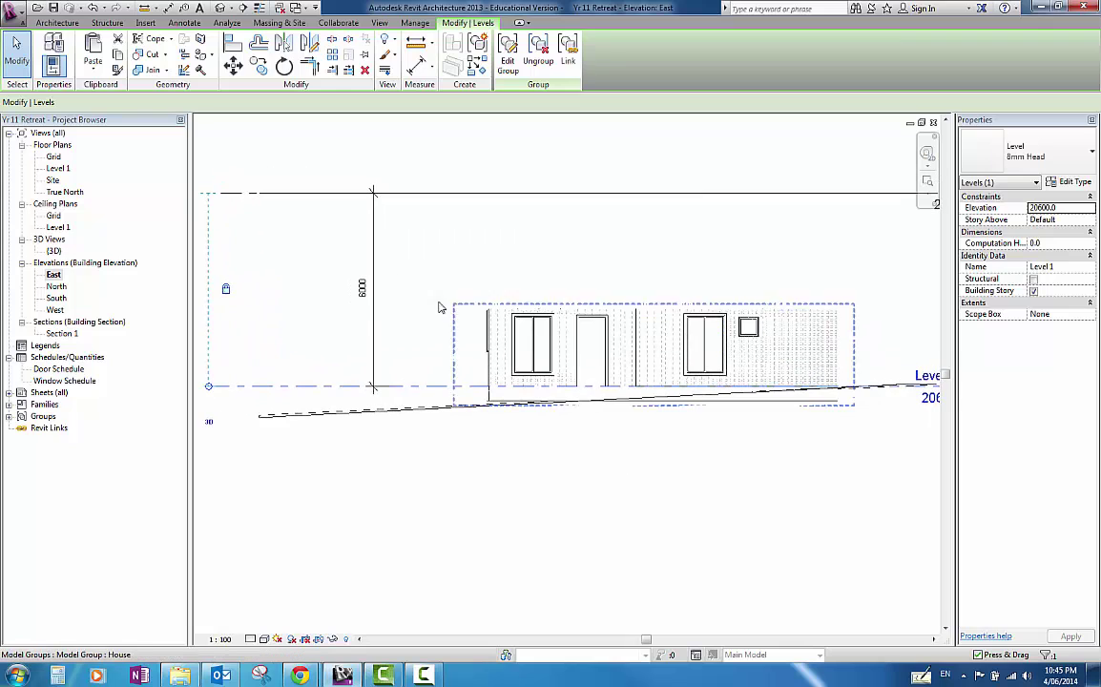
Open the (3D) view and orbit to an elevated corner view of the raised house
double_click(54, 251)
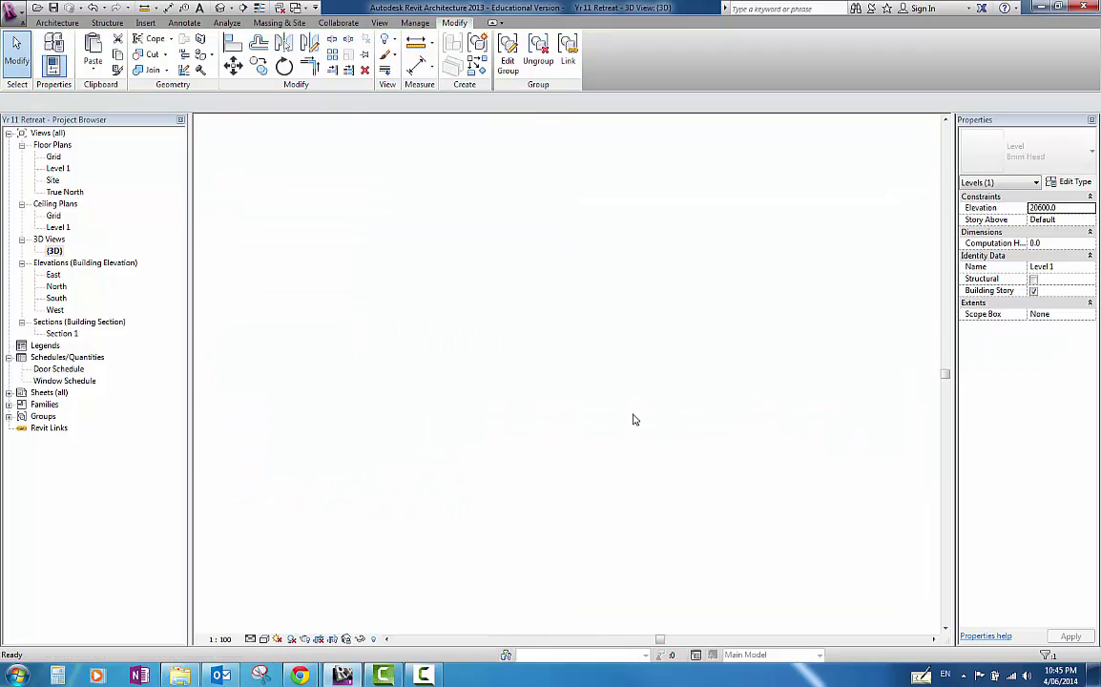
shift+middle_drag(484, 373, 500, 435)
shift+middle_drag(682, 442, 563, 334)
scroll(557, 322, up, 4)
scroll(644, 398, down, 2)
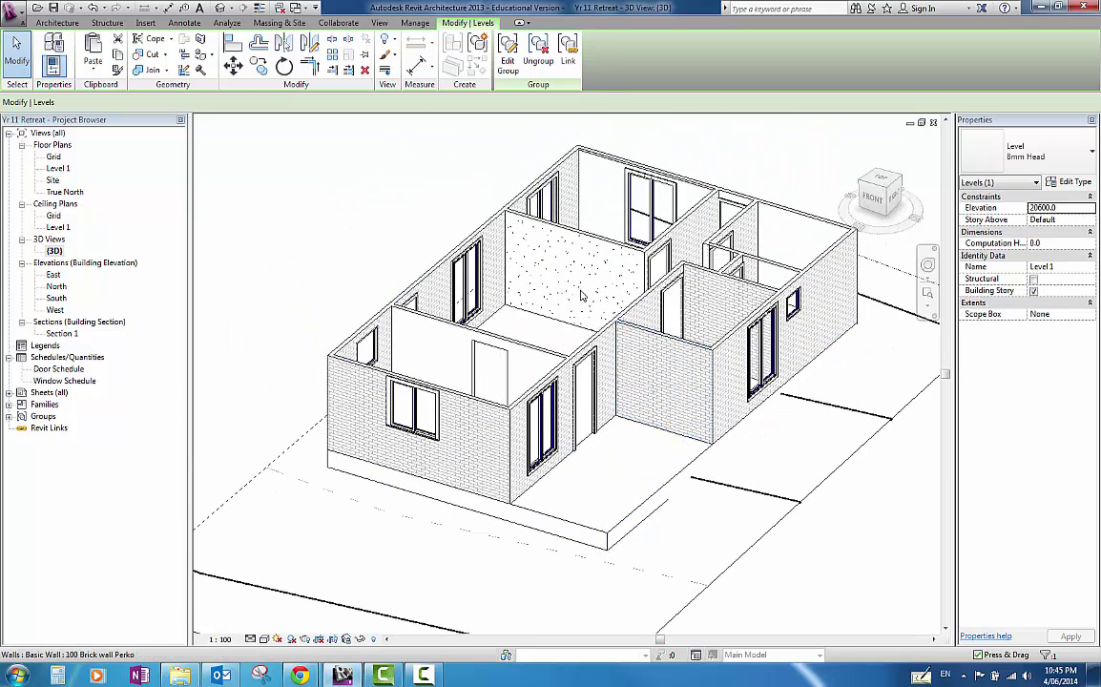
Ungroup the House model group into individual walls, floor, doors and windows, then clear the selection
click(673, 344)
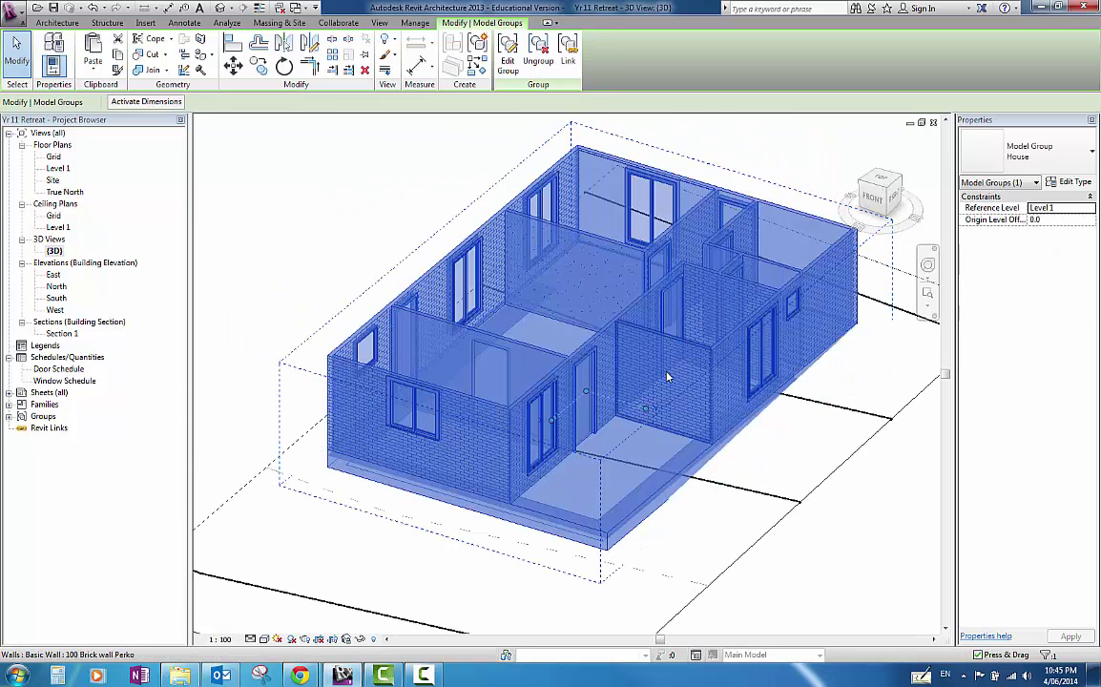
key(Tab)
click(672, 367)
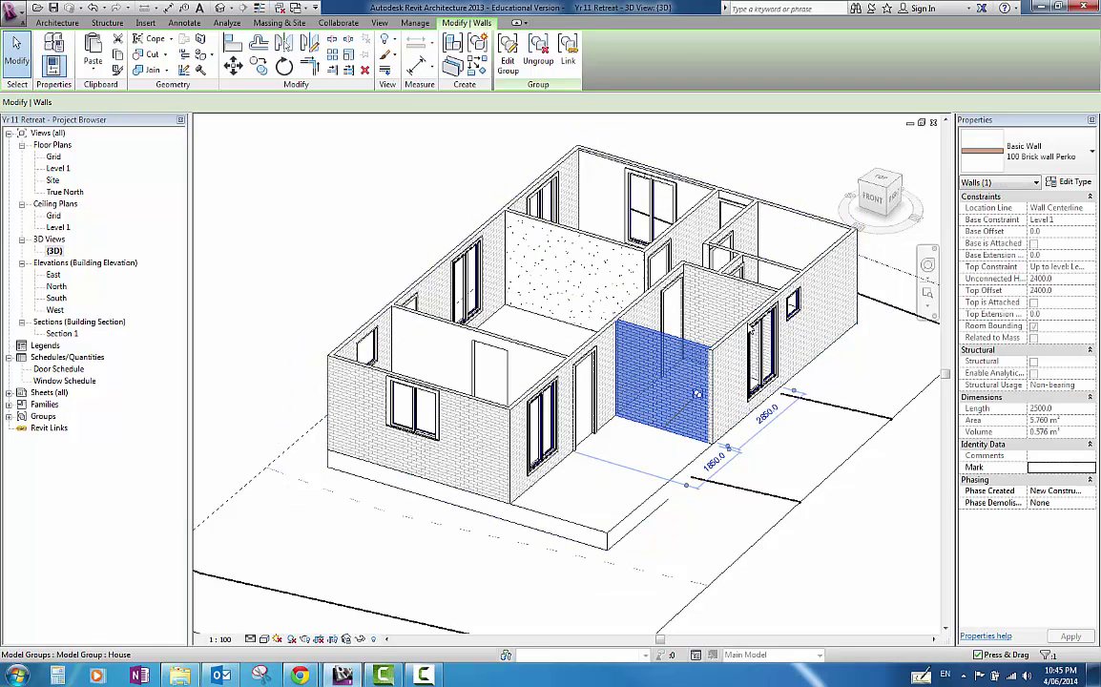
click(627, 317)
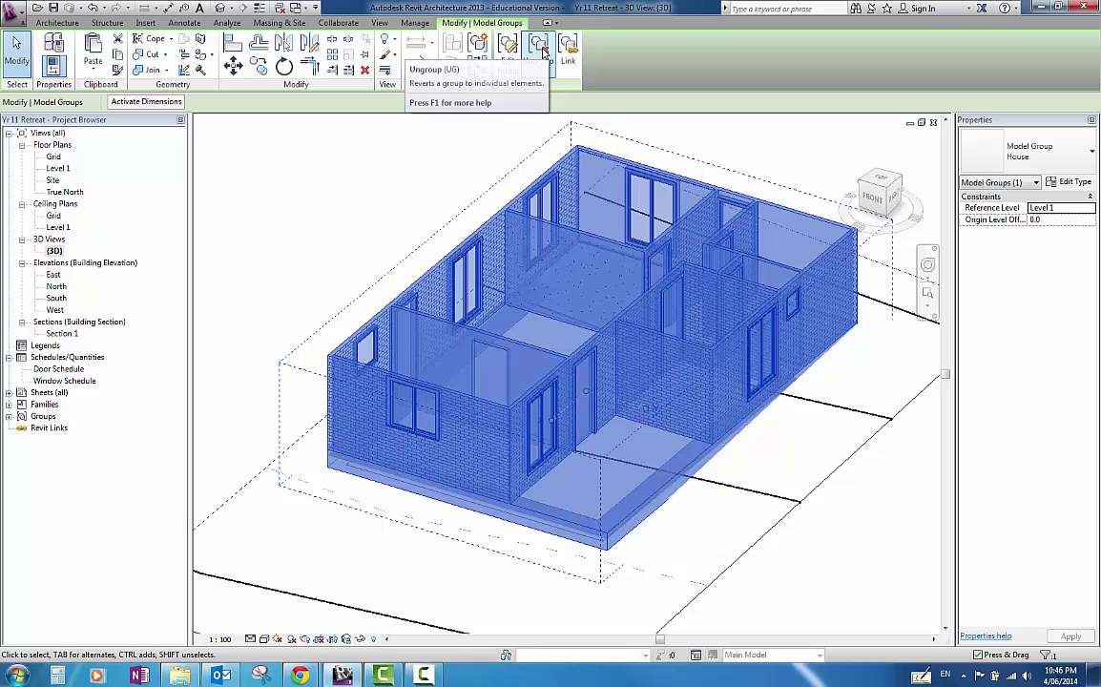
click(540, 50)
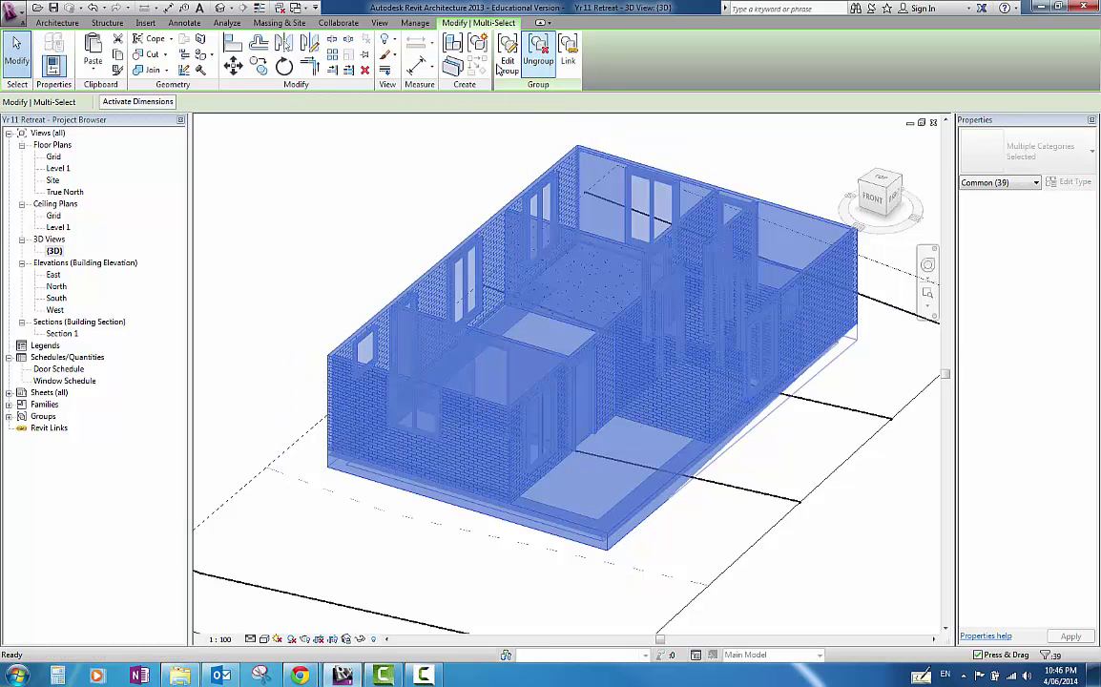
click(466, 169)
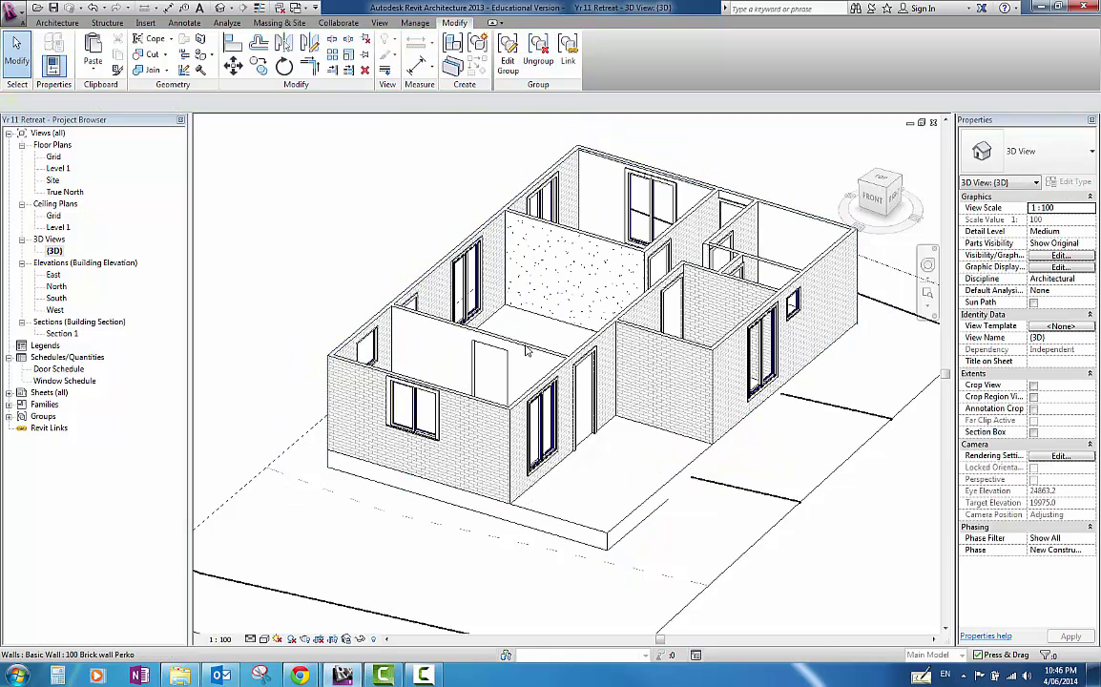
Raise the tops of one interior brick wall and the right exterior wall
click(482, 329)
drag(486, 271, 481, 214)
click(739, 329)
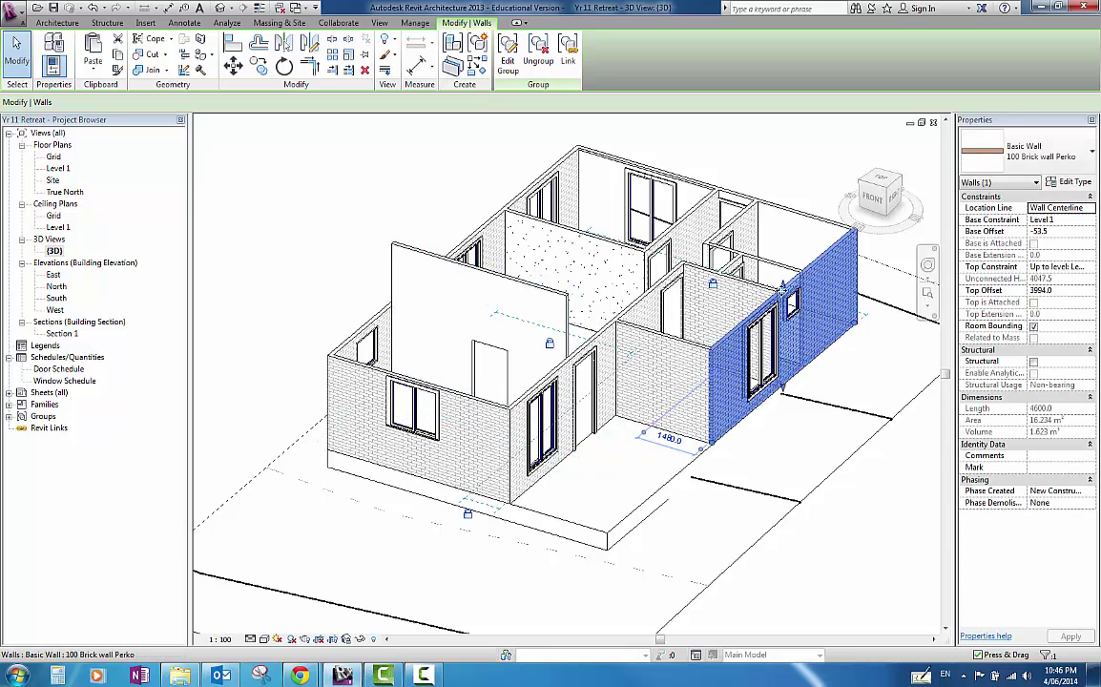
drag(781, 286, 781, 259)
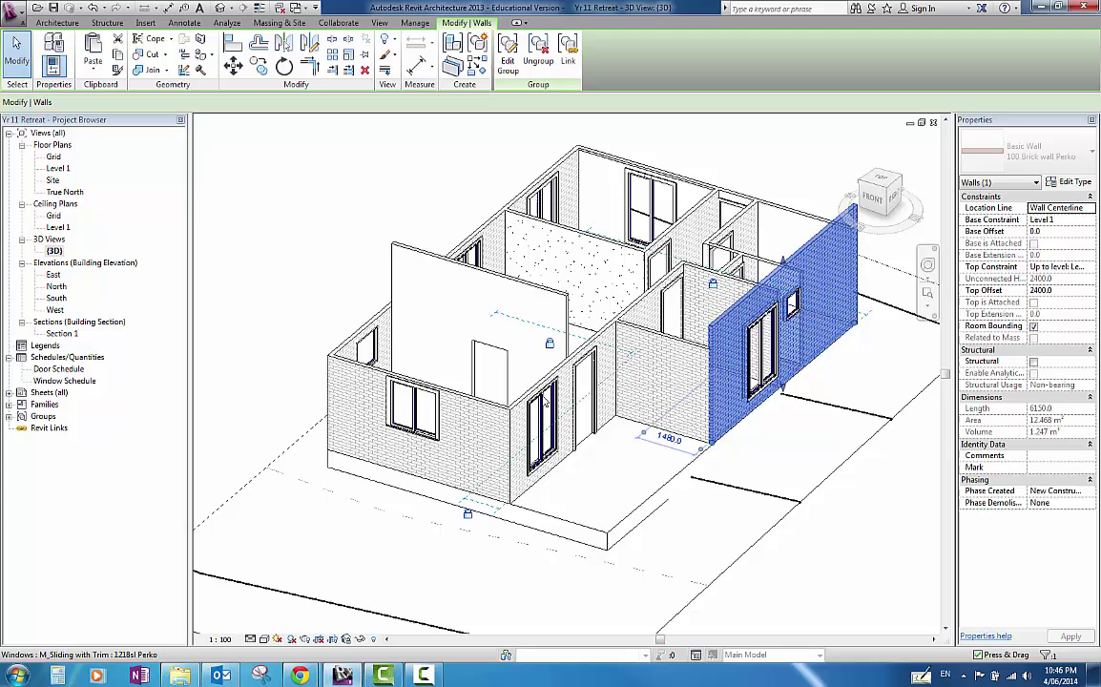
Change the tall sliding window to the M_Fixed 0610 x 1220mm type
click(545, 407)
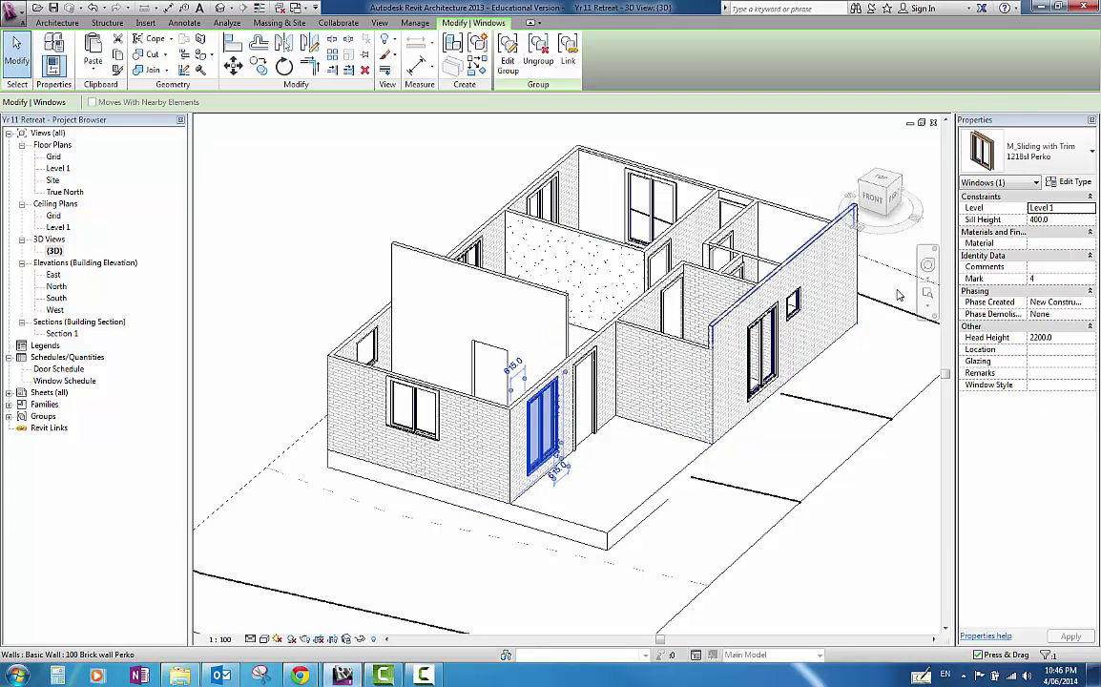
click(1035, 151)
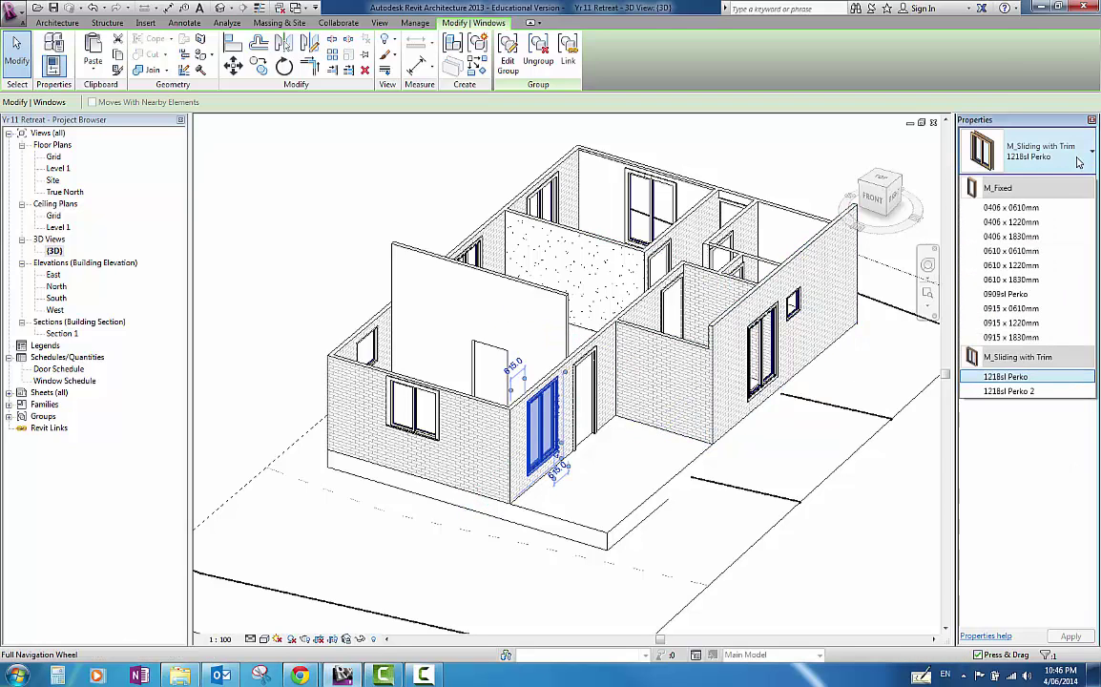
click(1013, 266)
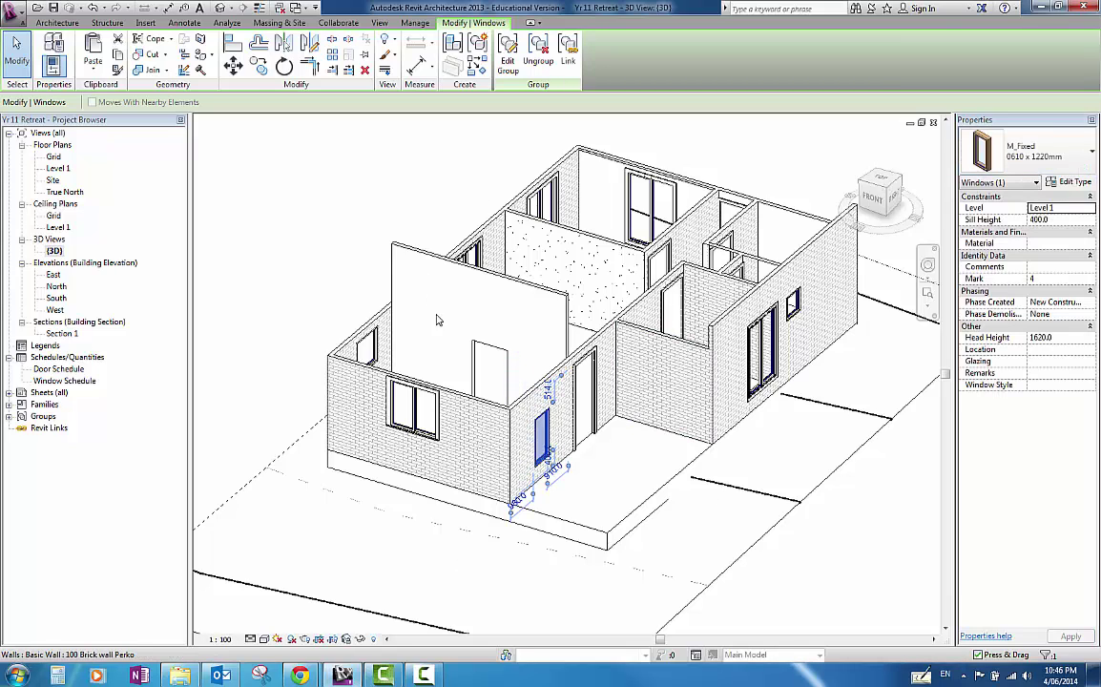
shift+middle_drag(405, 412, 616, 369)
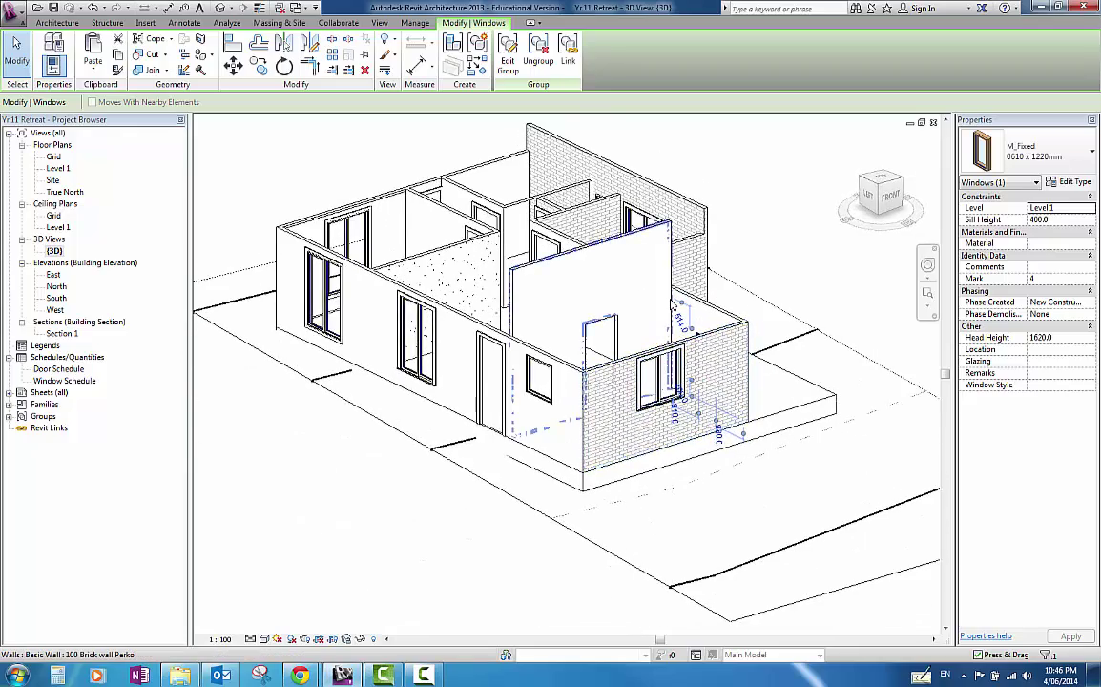